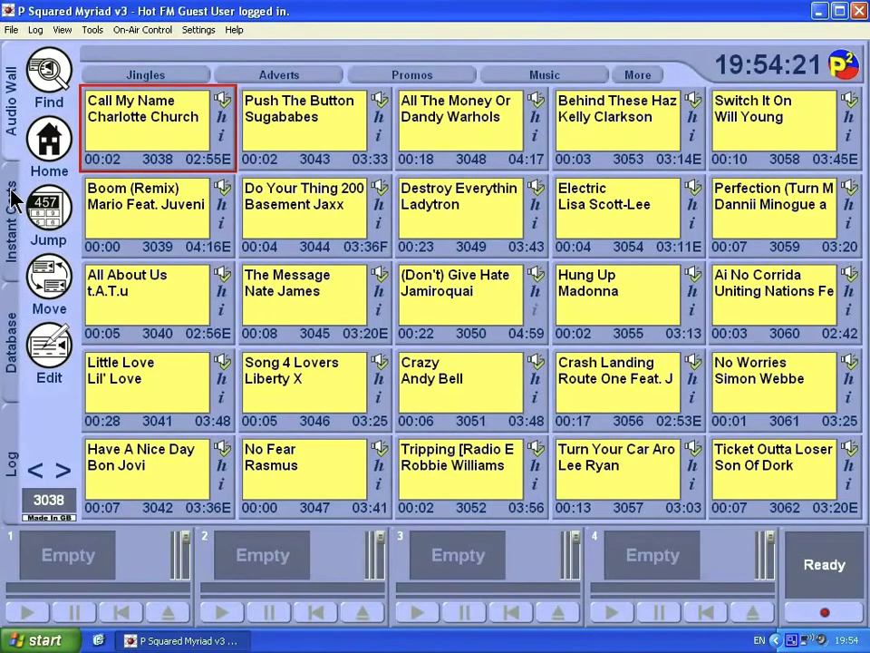
Open the Instant Carts page showing the empty shared Untitled Set with 20 blank slots.
left_click(13, 195)
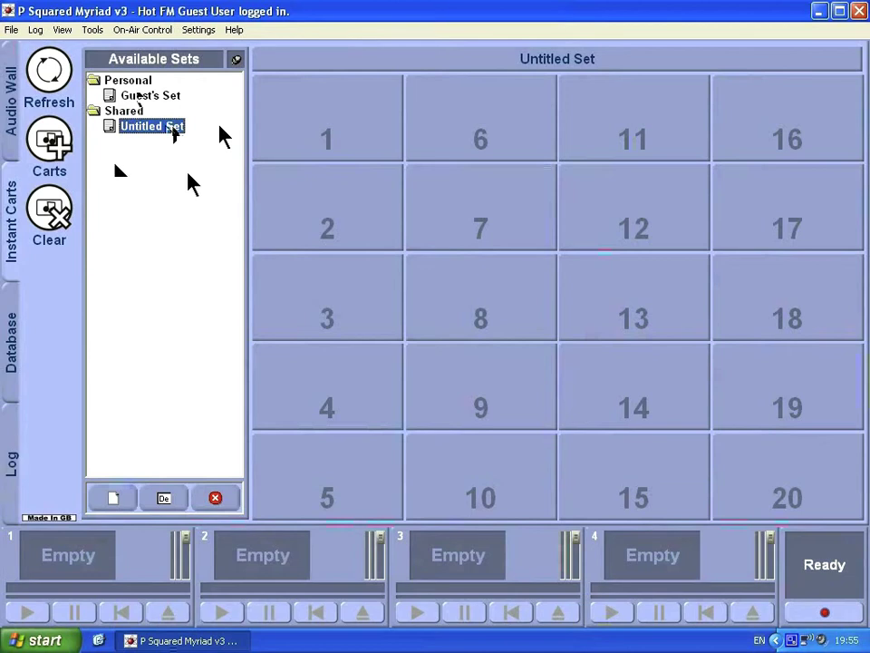
Put Push The Button in slot 7 and Dry Sweeper 2 in slot 1, then play the sweeper.
left_click(17, 138)
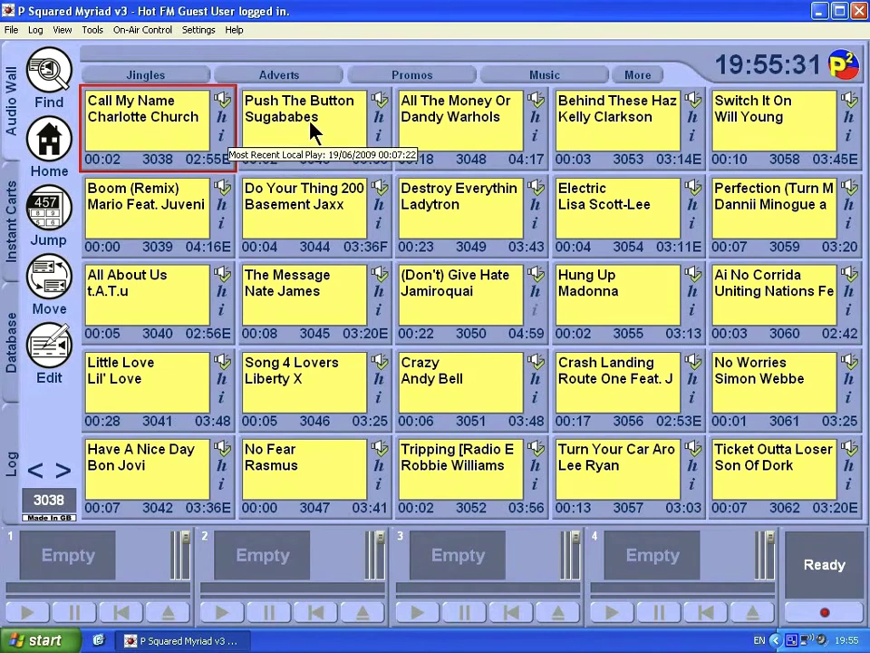
left_click_drag(299, 132, 440, 213)
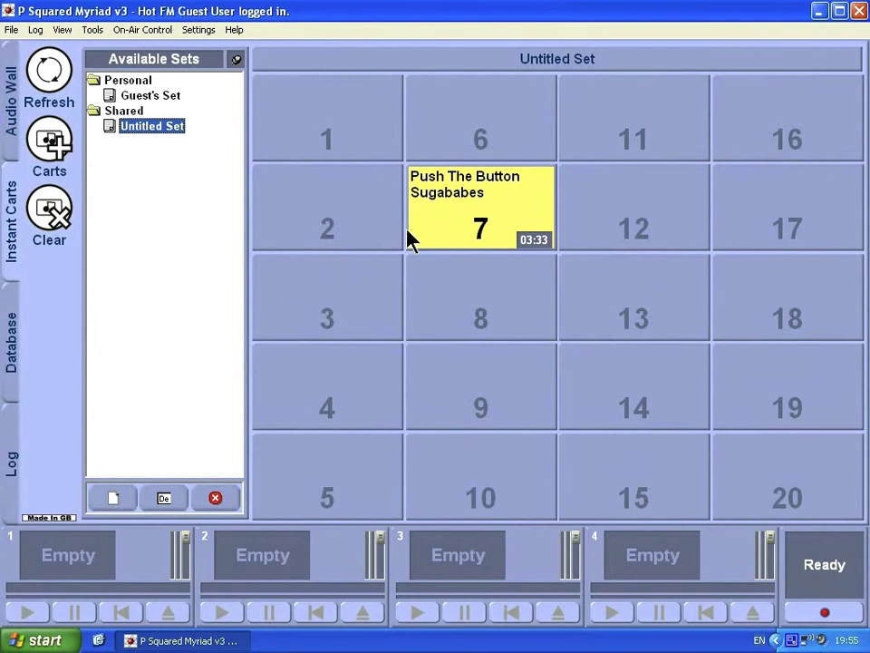
left_click(9, 109)
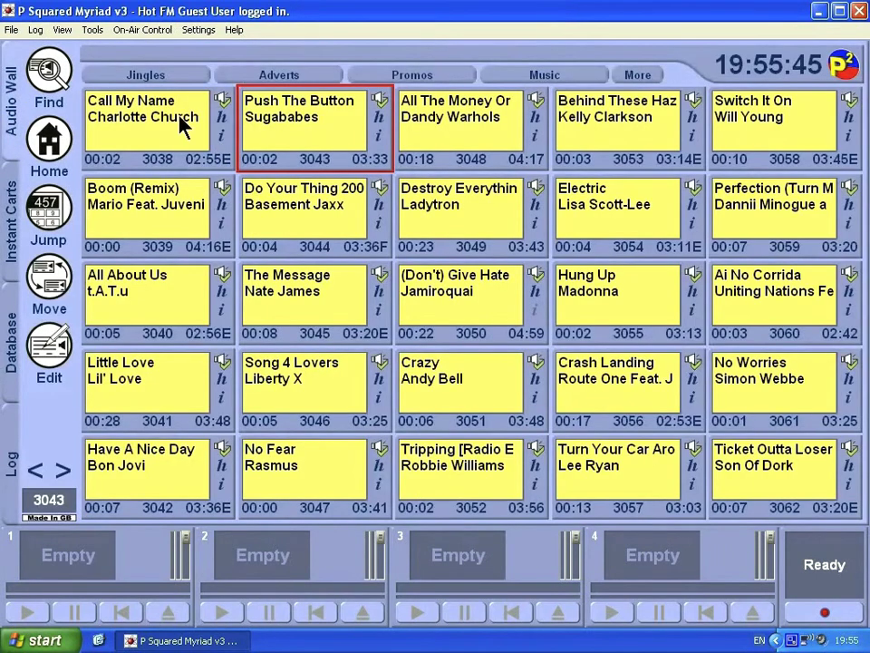
left_click(163, 74)
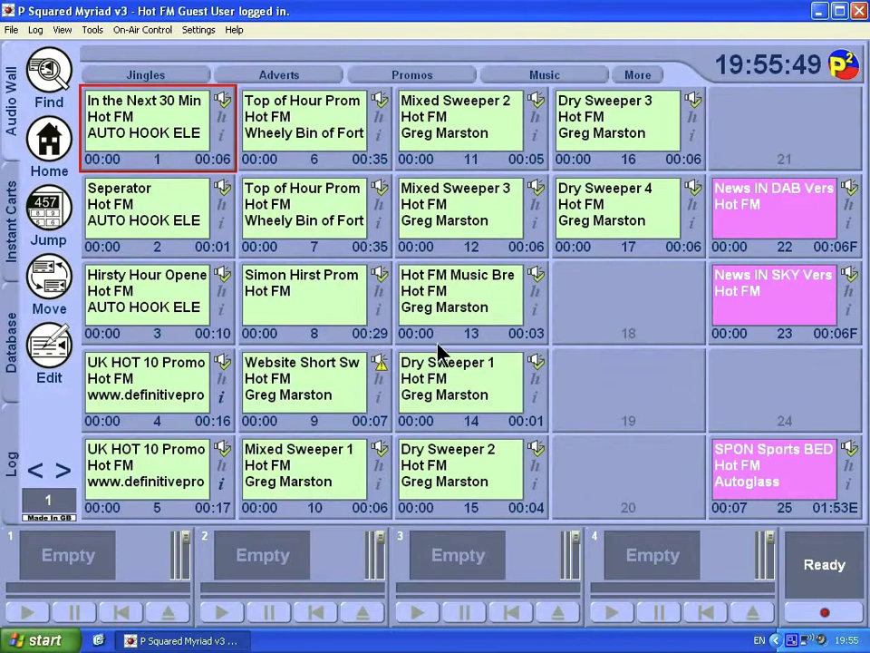
left_click_drag(464, 478, 361, 132)
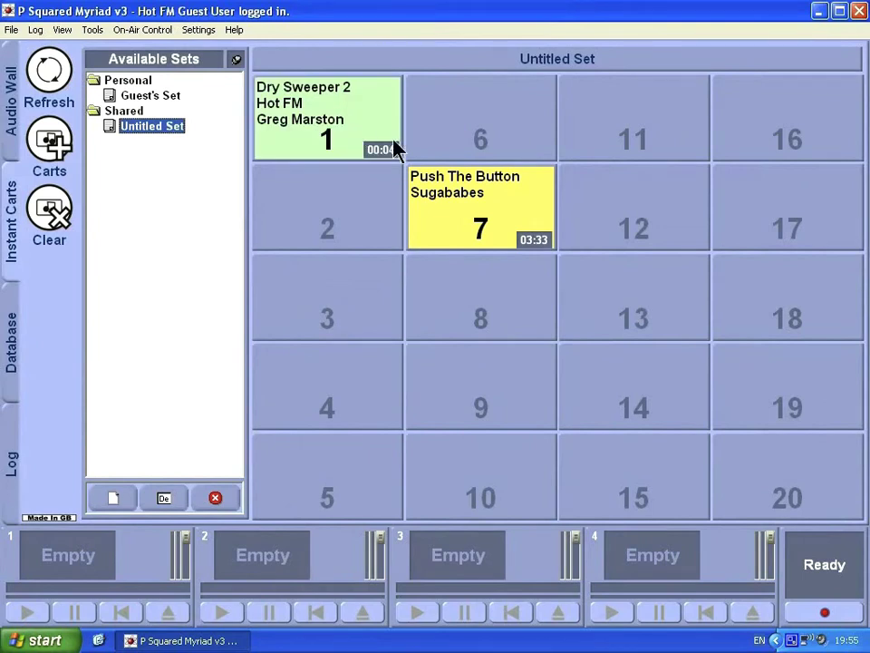
left_click(396, 148)
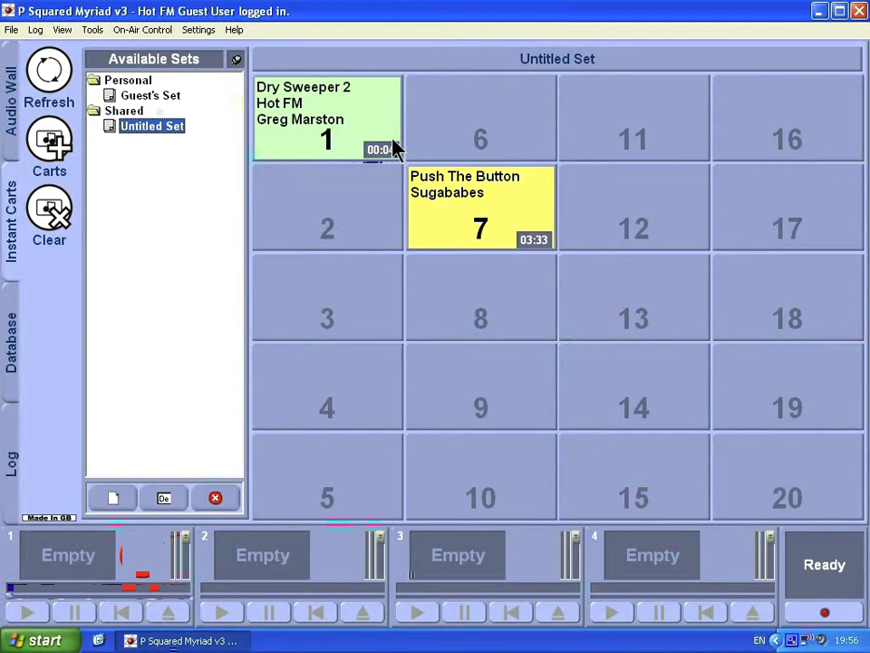
left_click(335, 118)
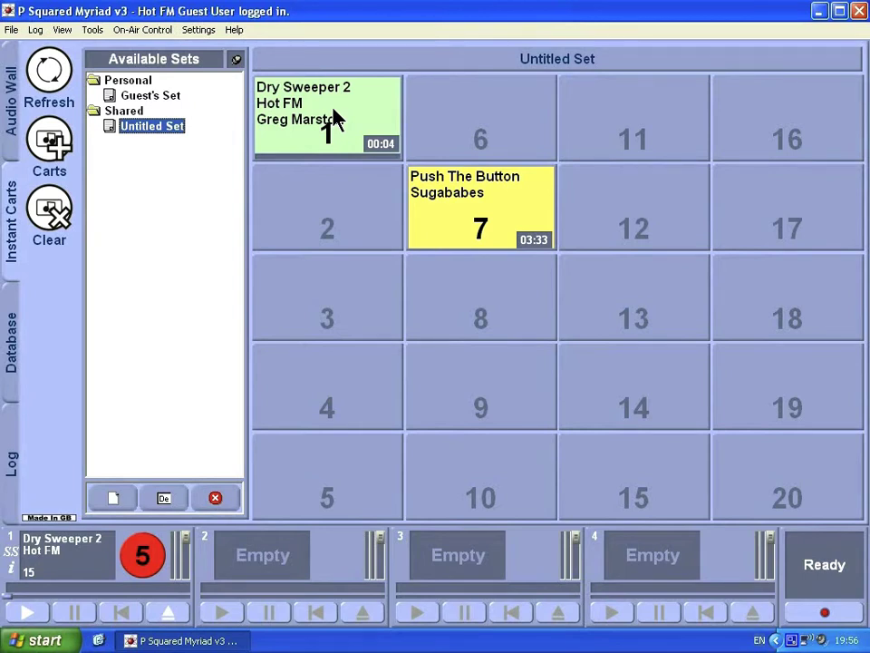
left_click(335, 118)
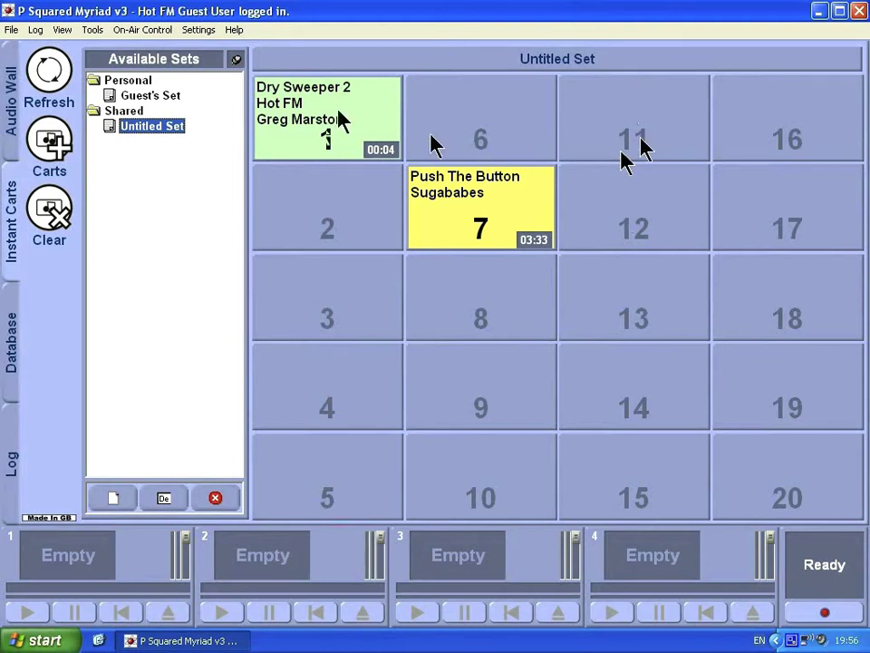
left_click_drag(501, 121, 675, 141)
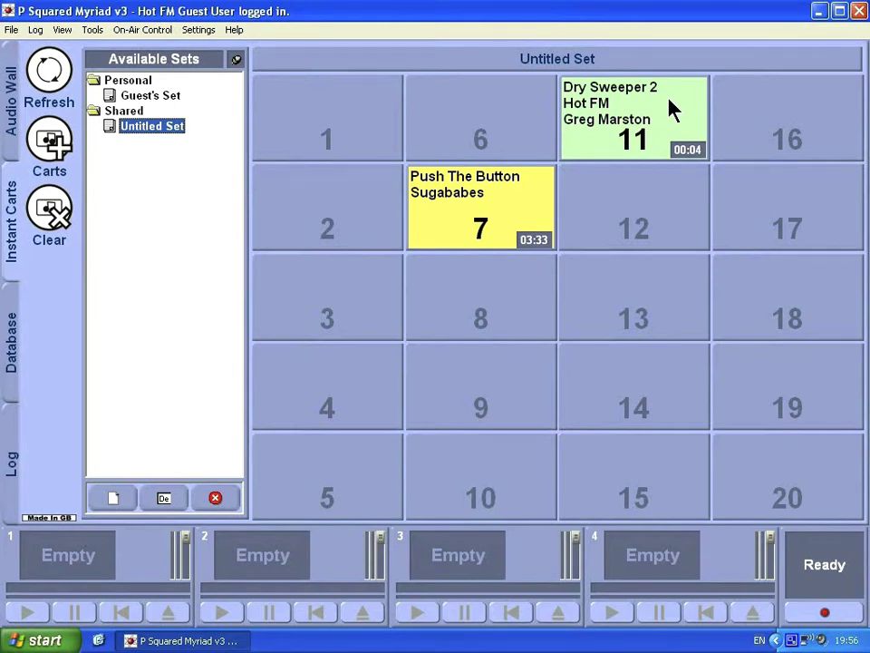
Play Dry Sweeper 2 from its new position in slot 11.
left_click(671, 109)
Search the Audio Wall for 'duran' and load Don't Lose Control into player 1.
left_click(10, 116)
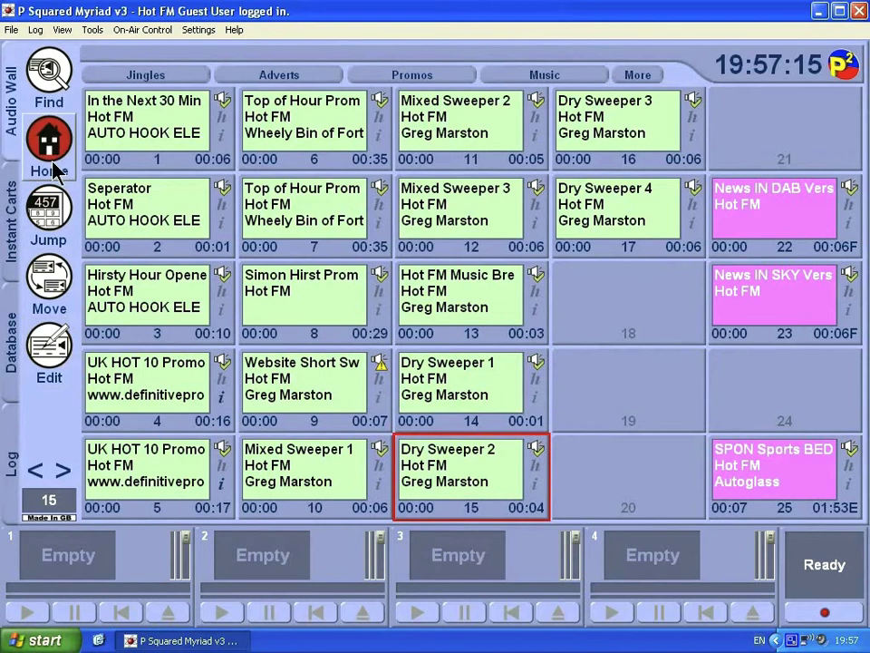
left_click(48, 91)
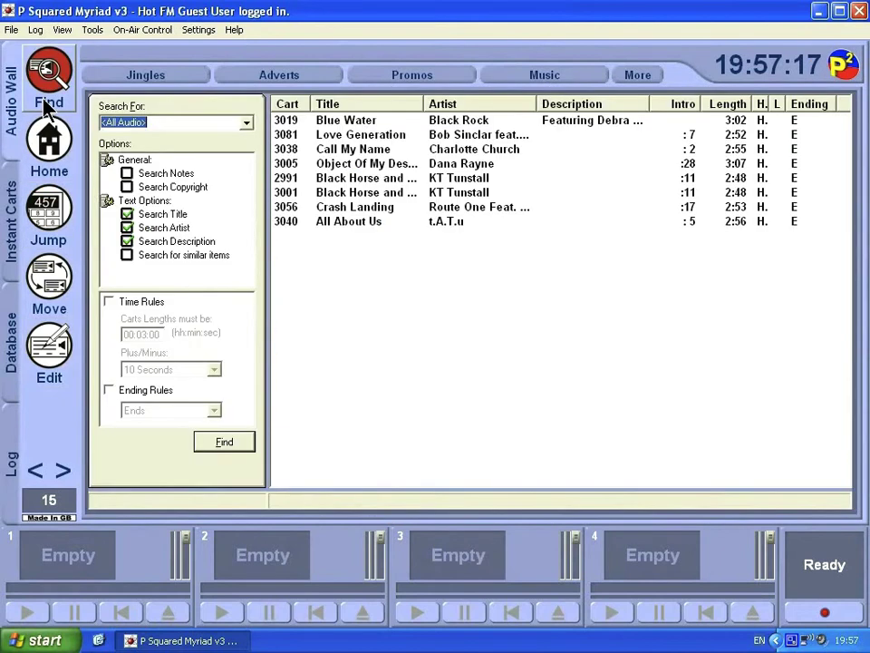
type("duran")
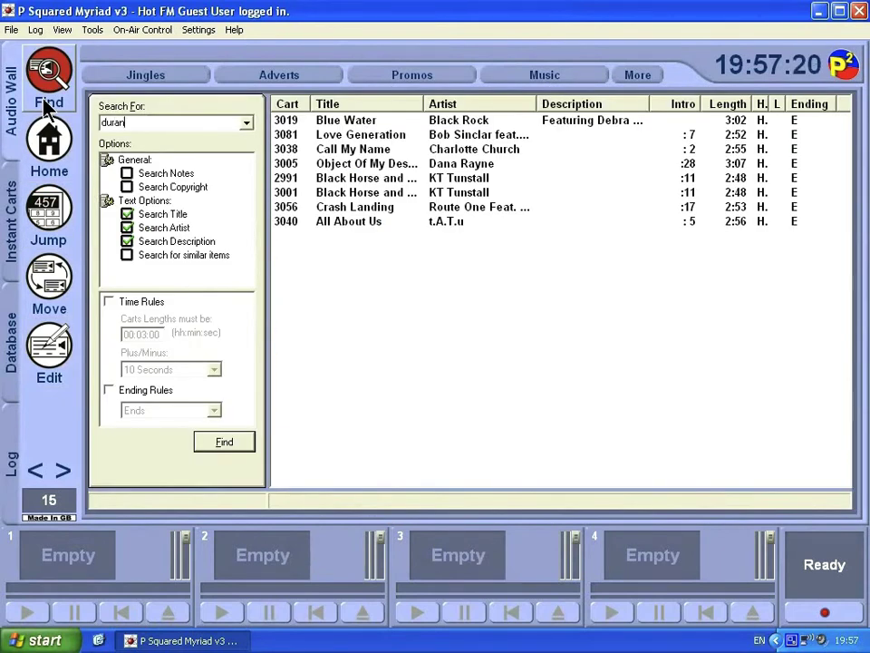
key("Return")
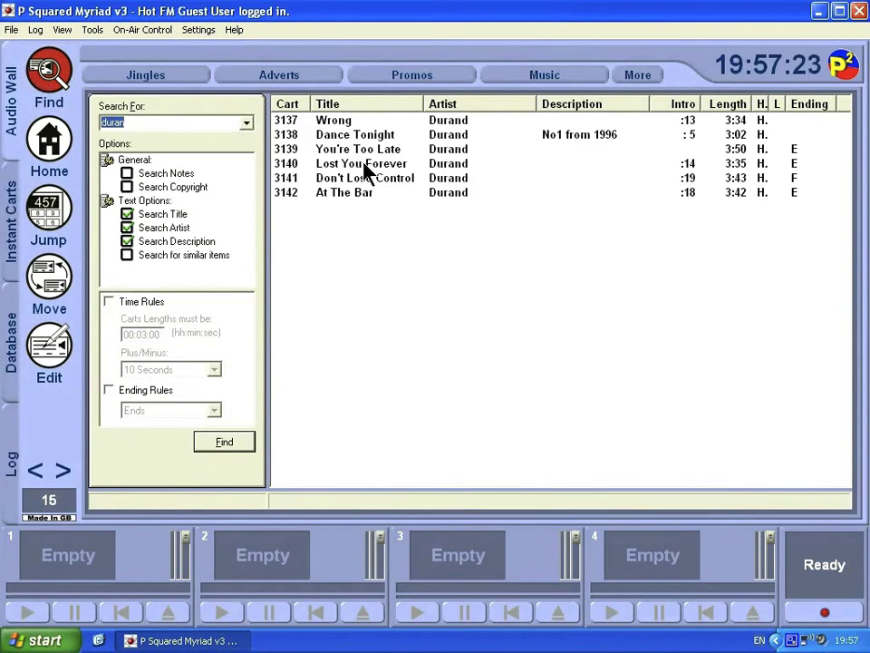
left_click_drag(347, 178, 53, 568)
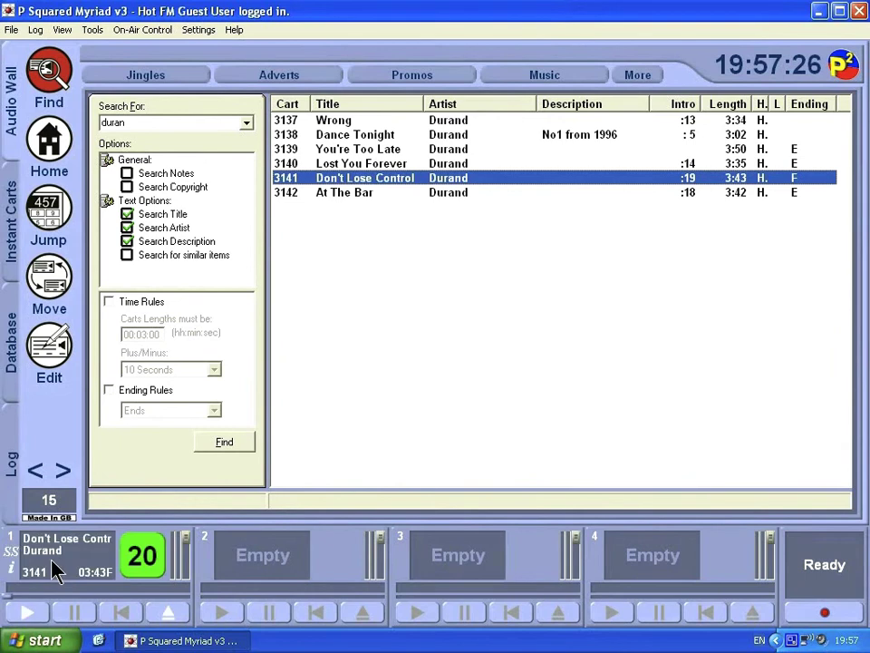
Return to the Instant Carts page and fire Dry Sweeper 2 in slot 11.
left_click(18, 98)
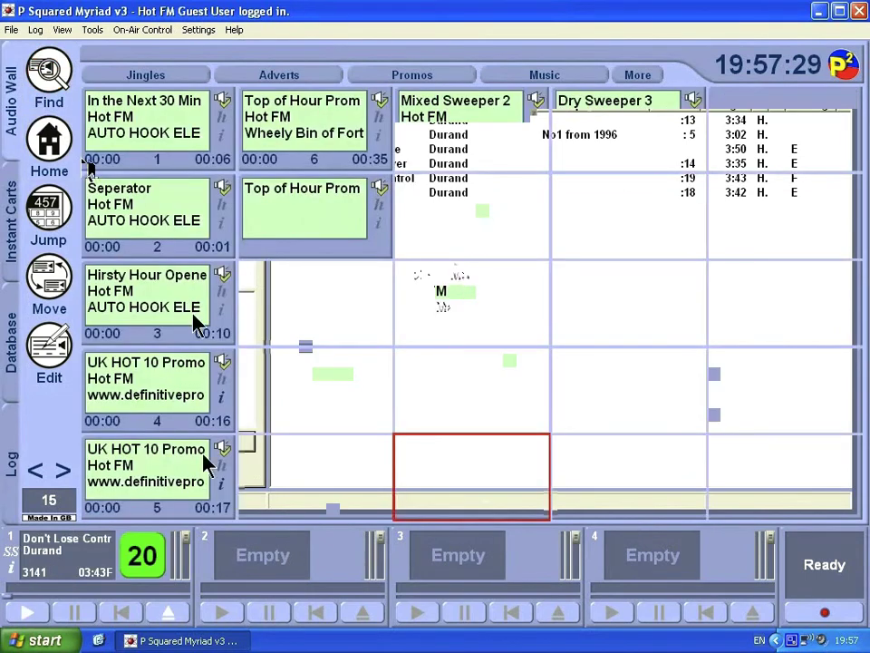
left_click(9, 250)
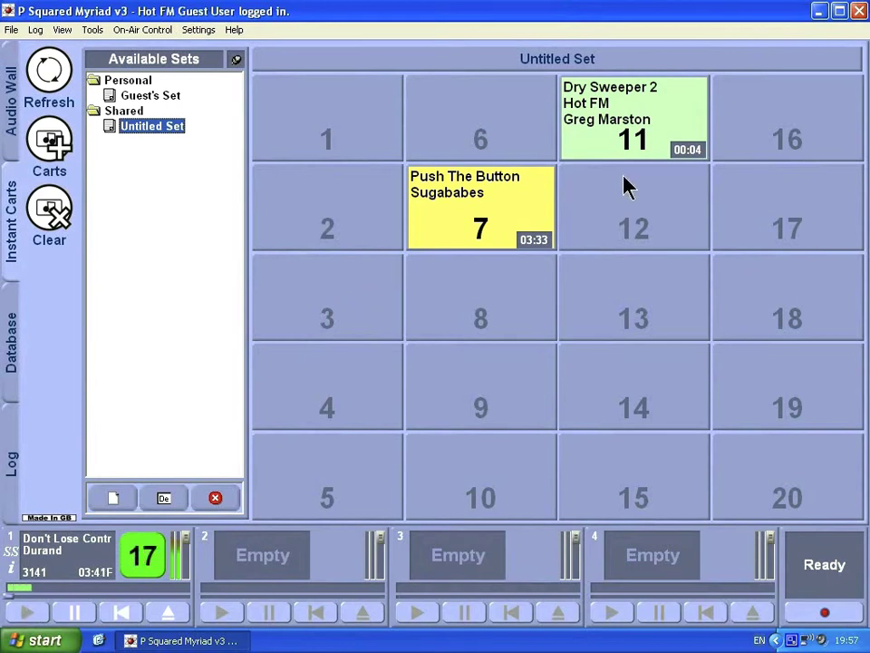
left_click(697, 110)
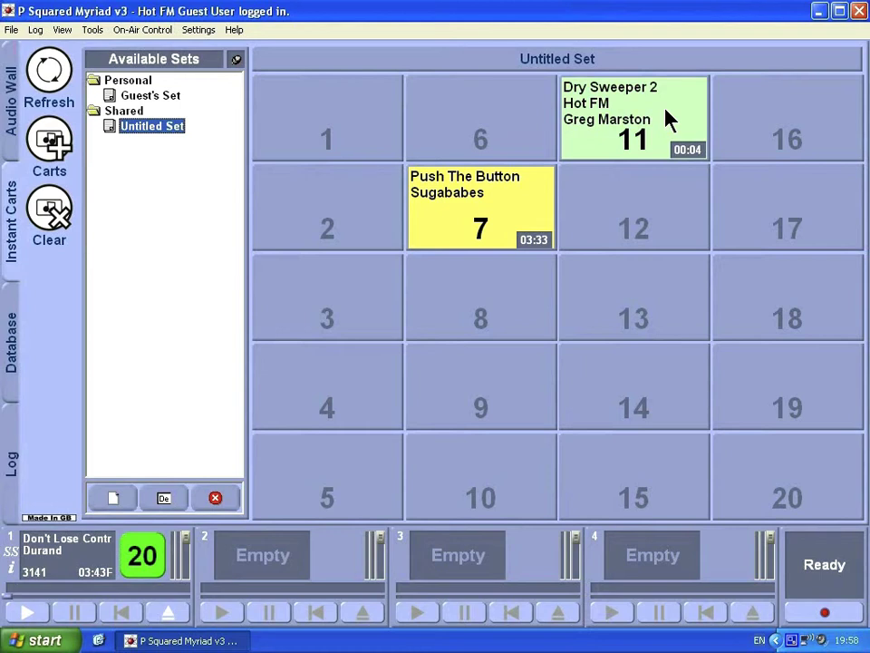
Display the Instant Carts panel beside the Audio Wall via the View menu.
left_click(9, 133)
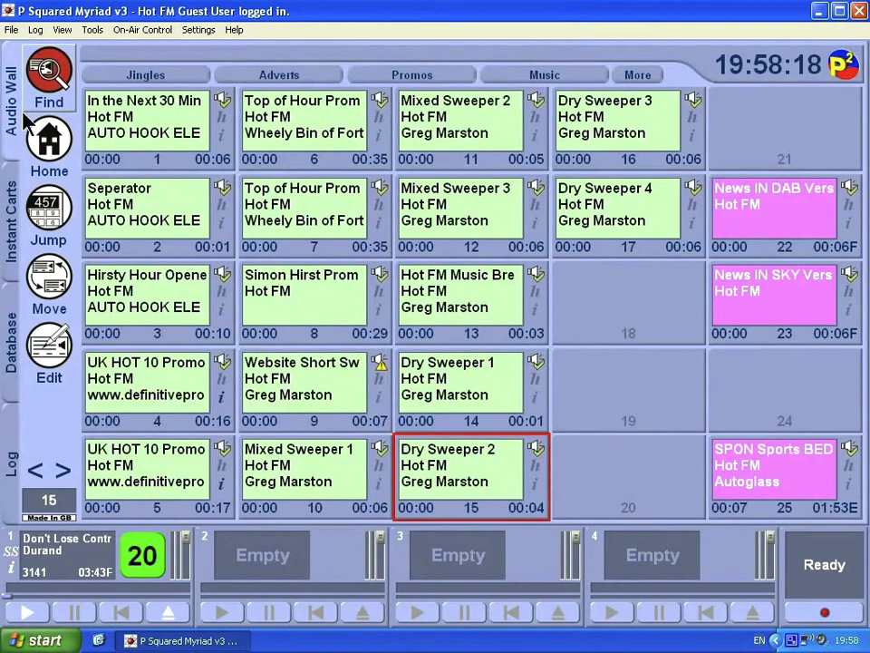
left_click(61, 30)
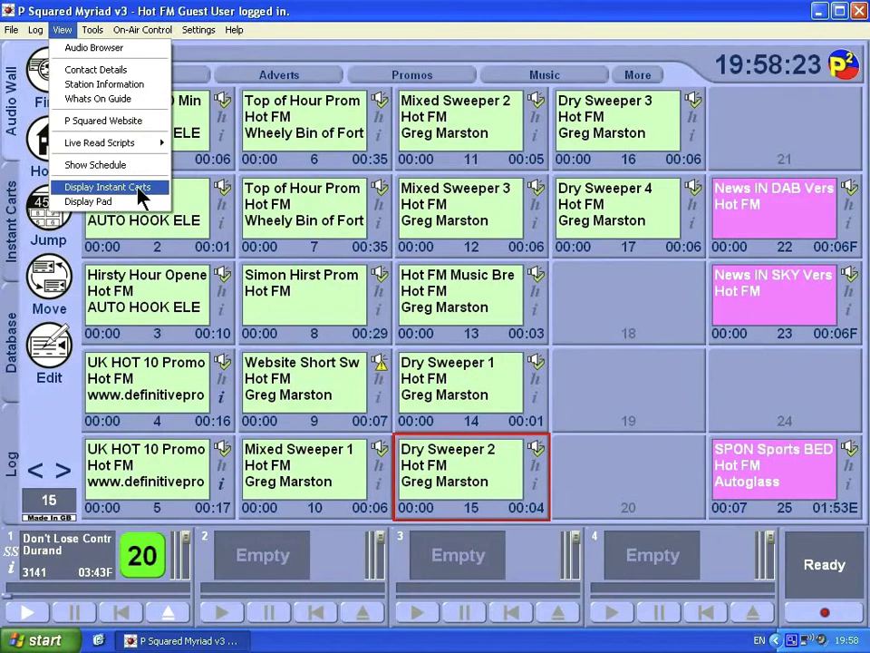
left_click(110, 189)
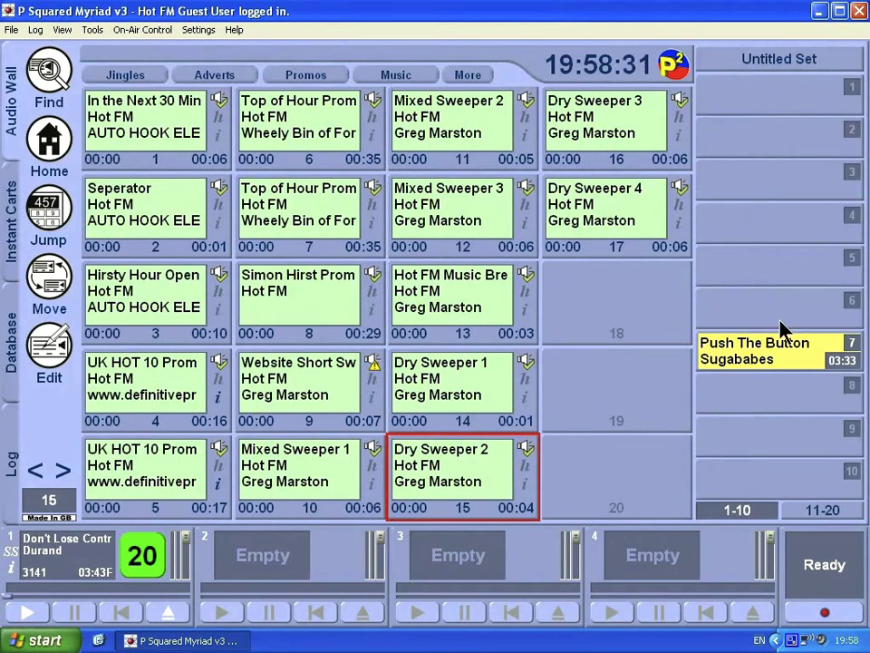
Fire Dry Sweeper 2 from the panel's slots 11-20, then return to slots 1-10.
left_click(827, 520)
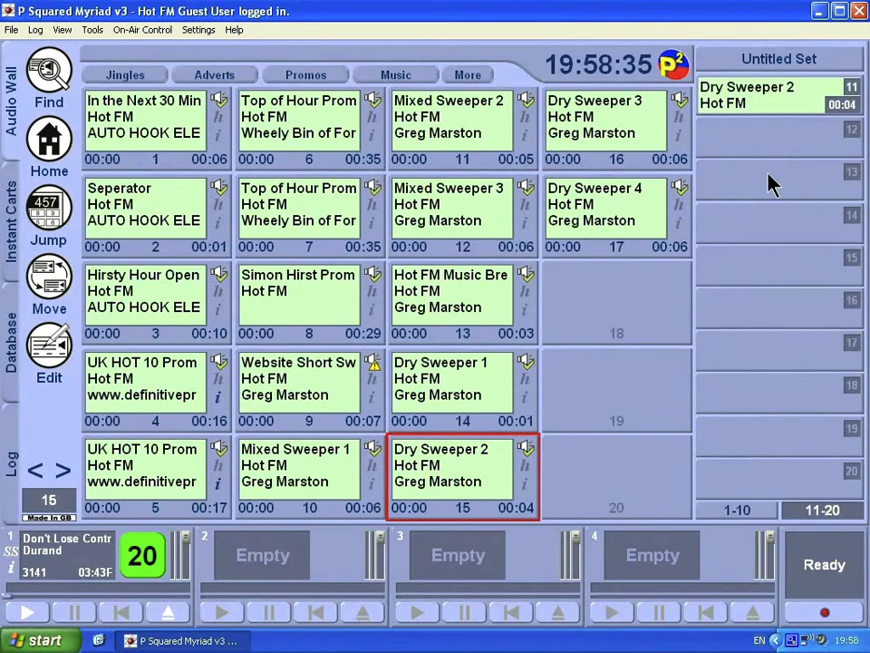
left_click(791, 93)
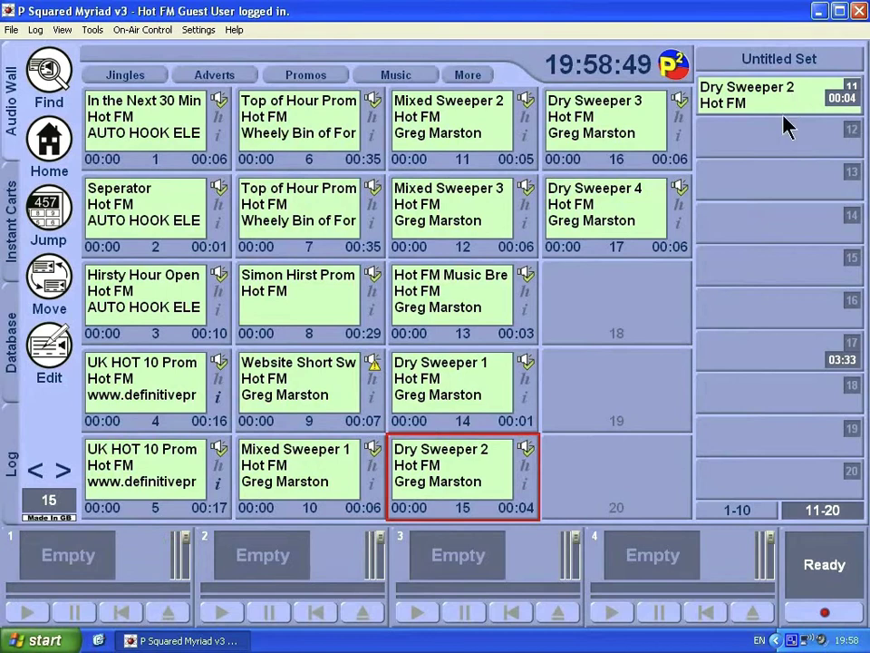
left_click(749, 511)
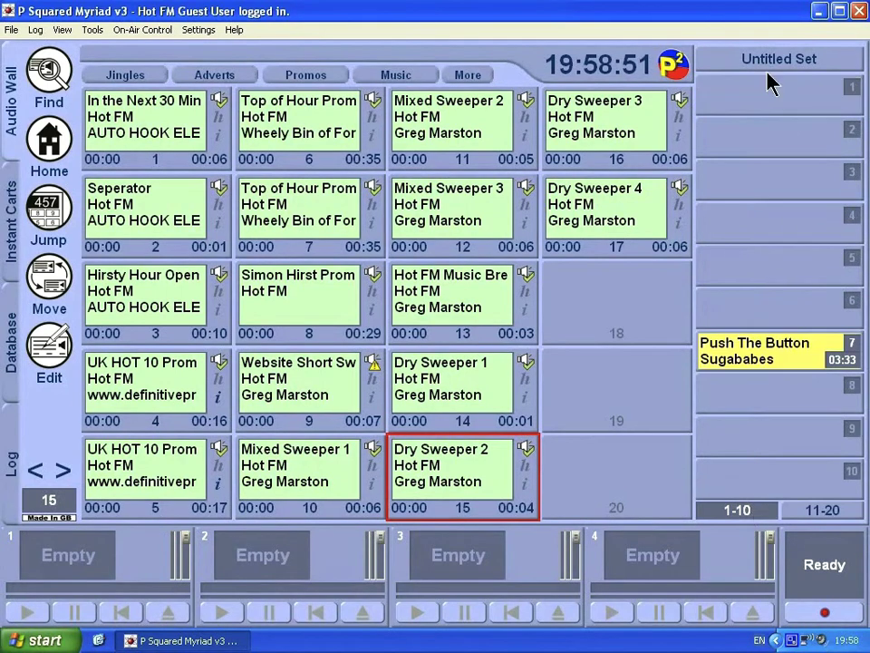
left_click(798, 63)
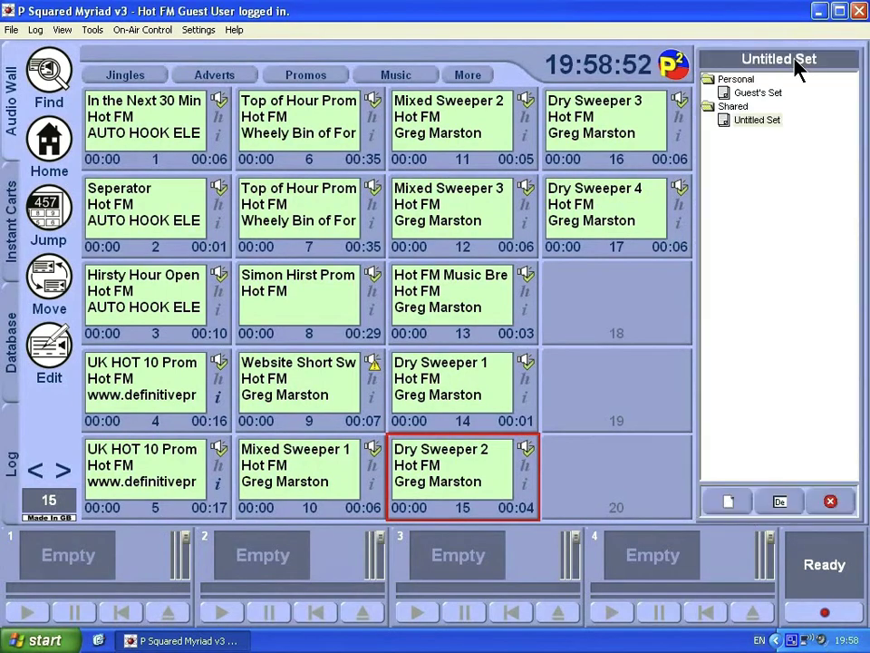
double_click(754, 92)
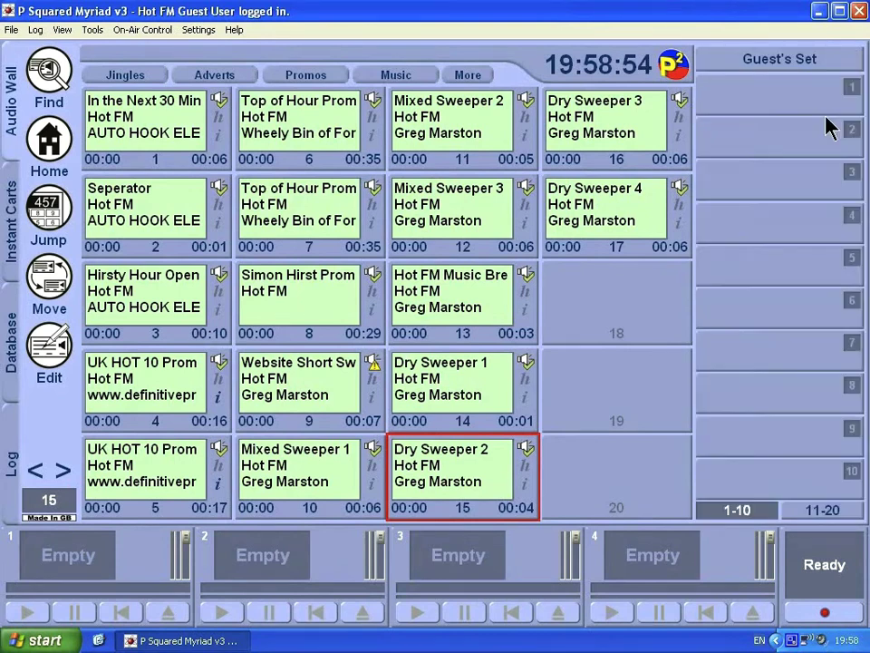
left_click(787, 60)
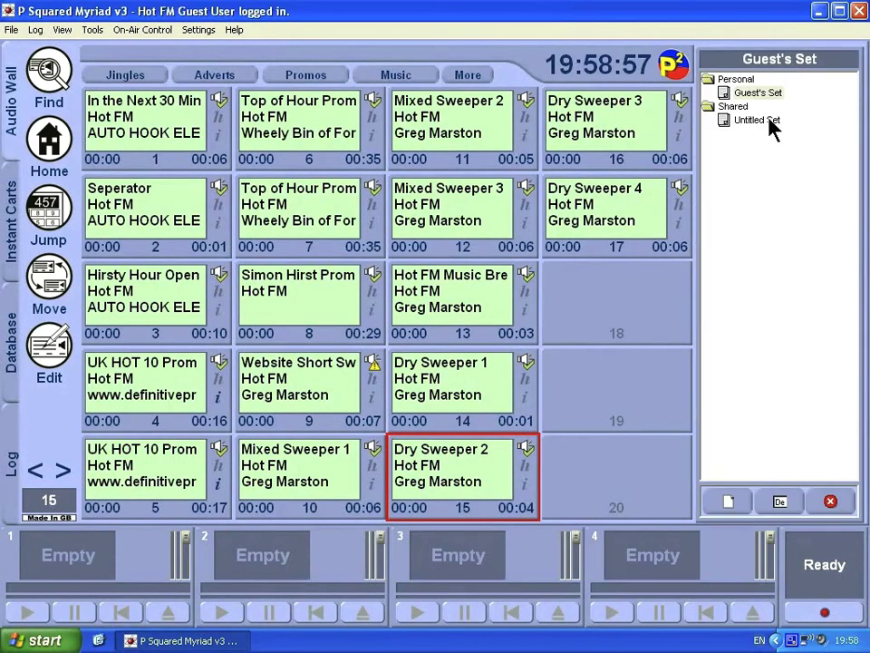
double_click(745, 119)
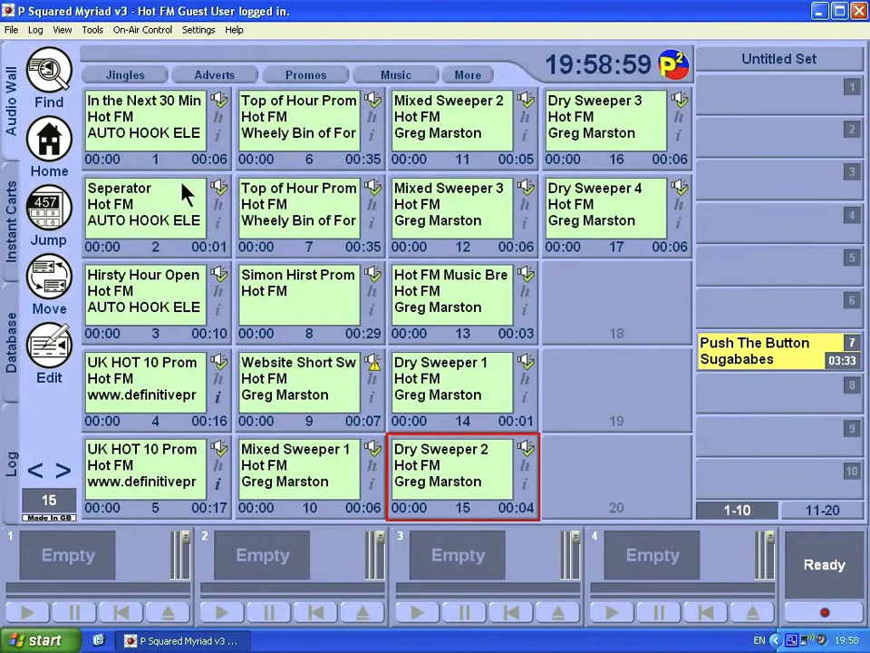
left_click(8, 192)
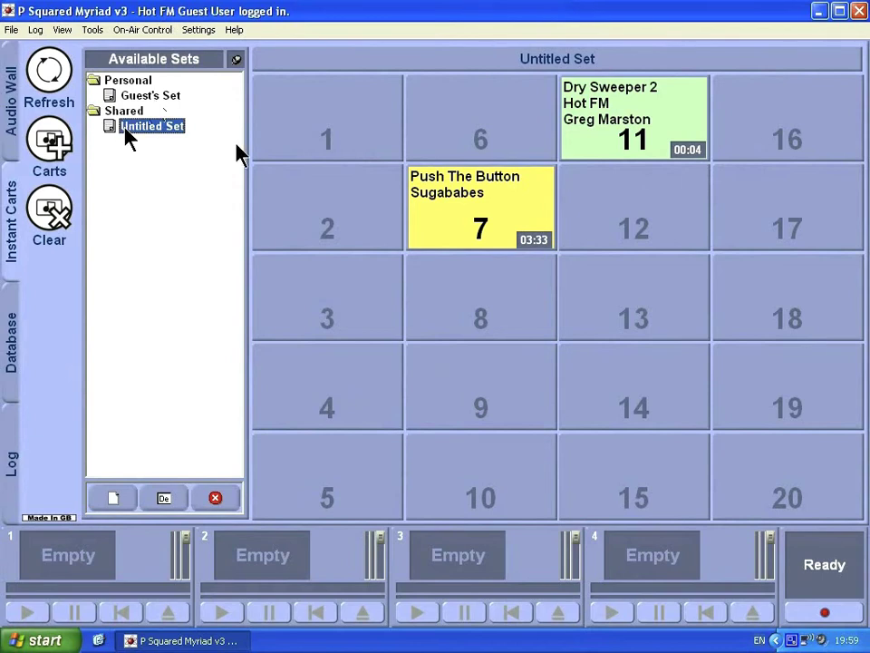
Create a new shared instant cart set named 'Music'.
left_click(114, 499)
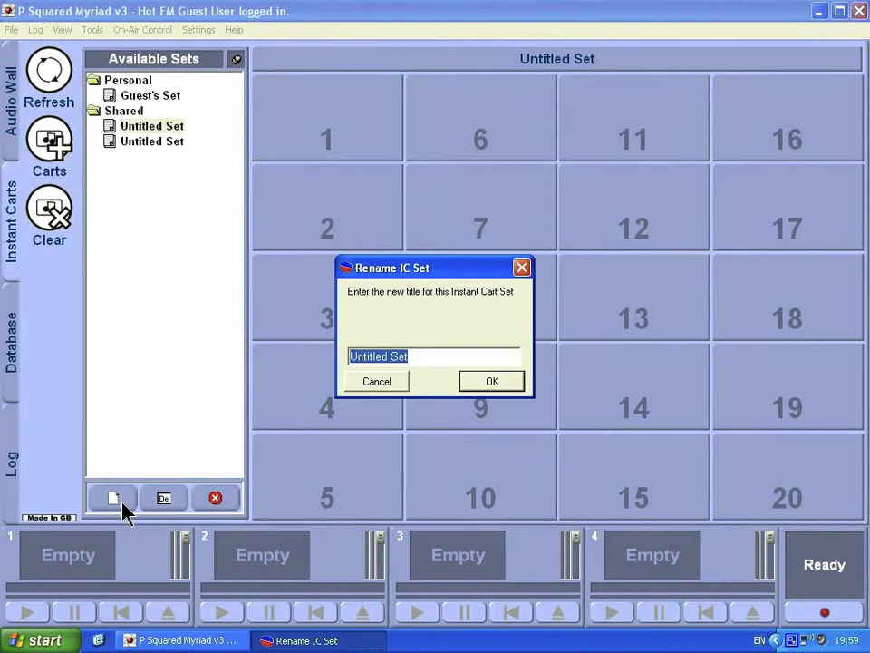
type("Music")
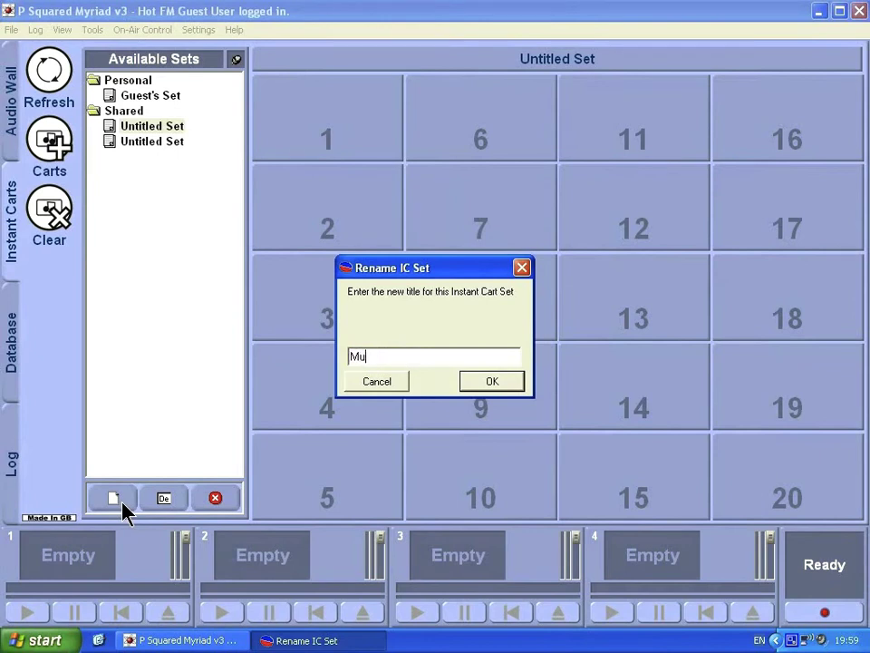
key("Return")
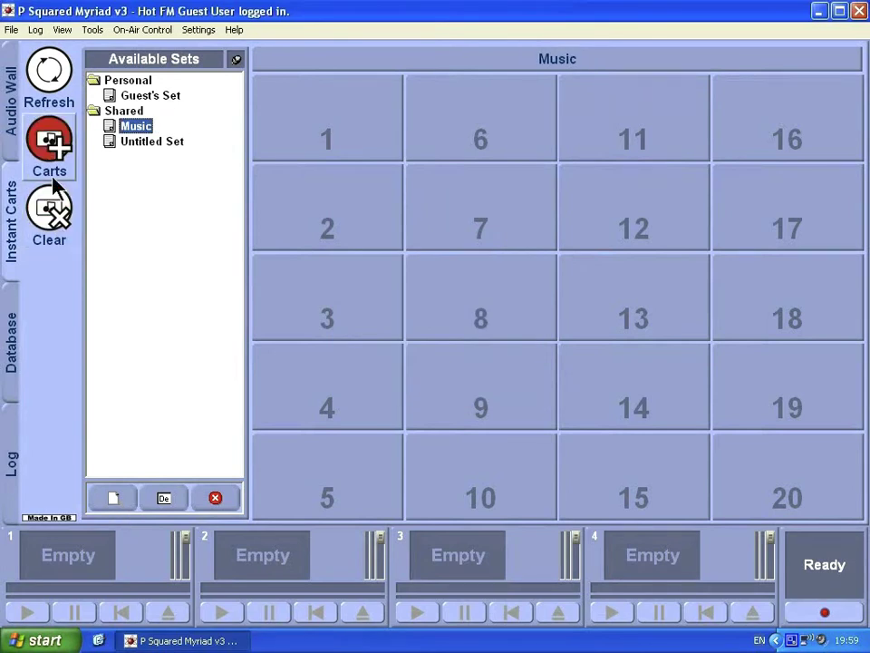
Find 'kylie' on the Audio Wall and drop Giving You Up into slot 1 of Music.
left_click(10, 138)
left_click(43, 84)
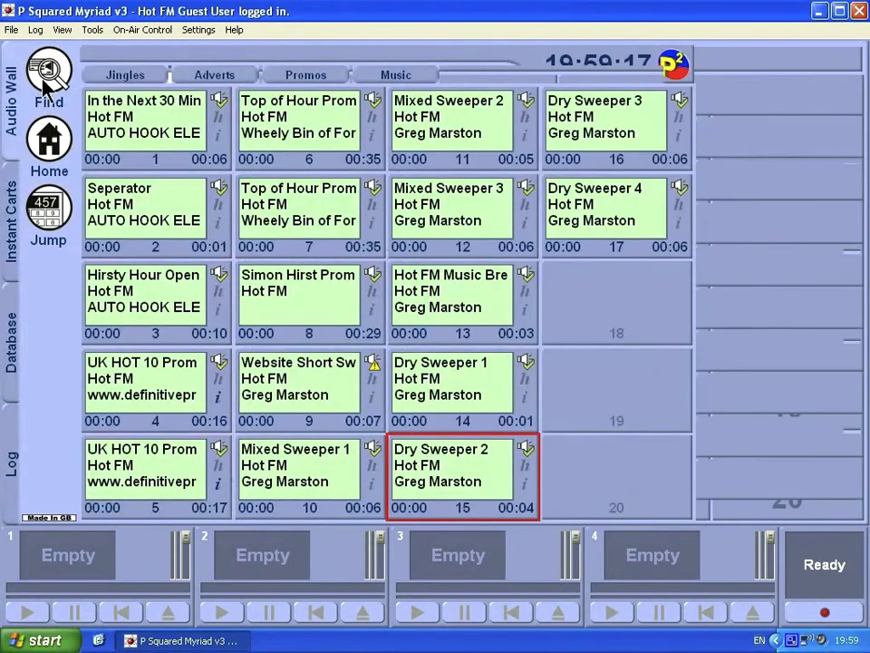
type("kylie")
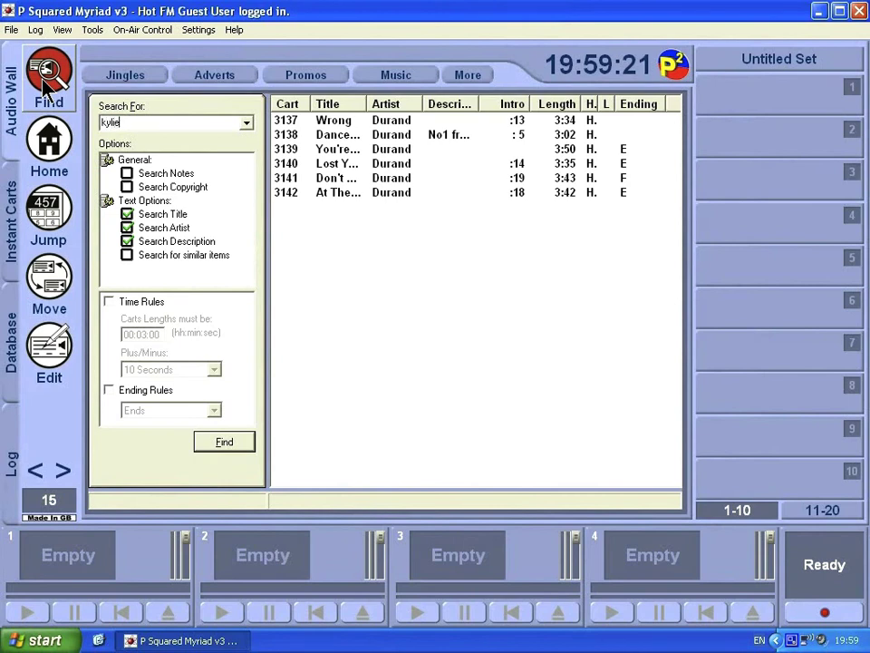
key("Return")
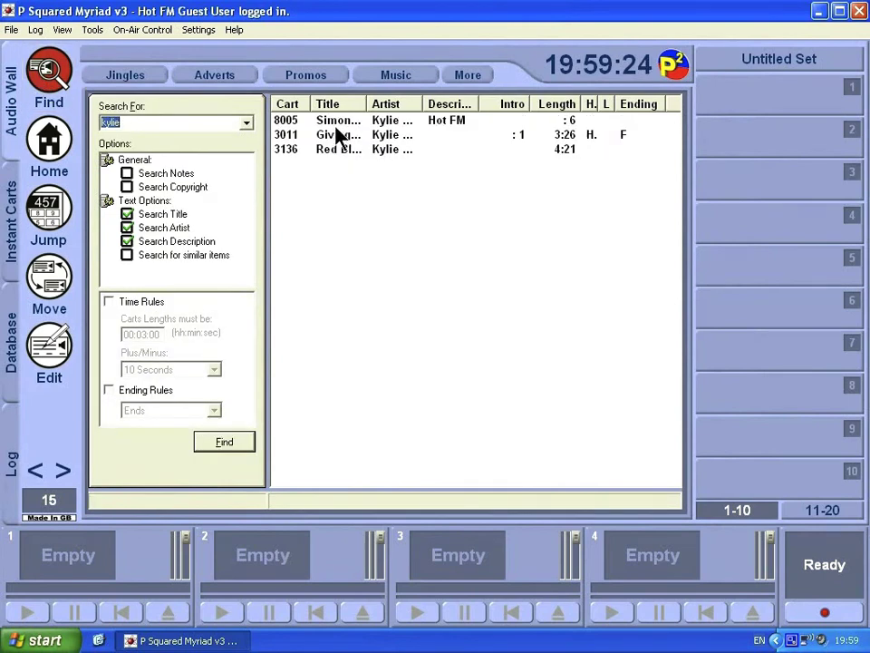
left_click_drag(336, 136, 171, 182)
left_click_drag(356, 118, 356, 117)
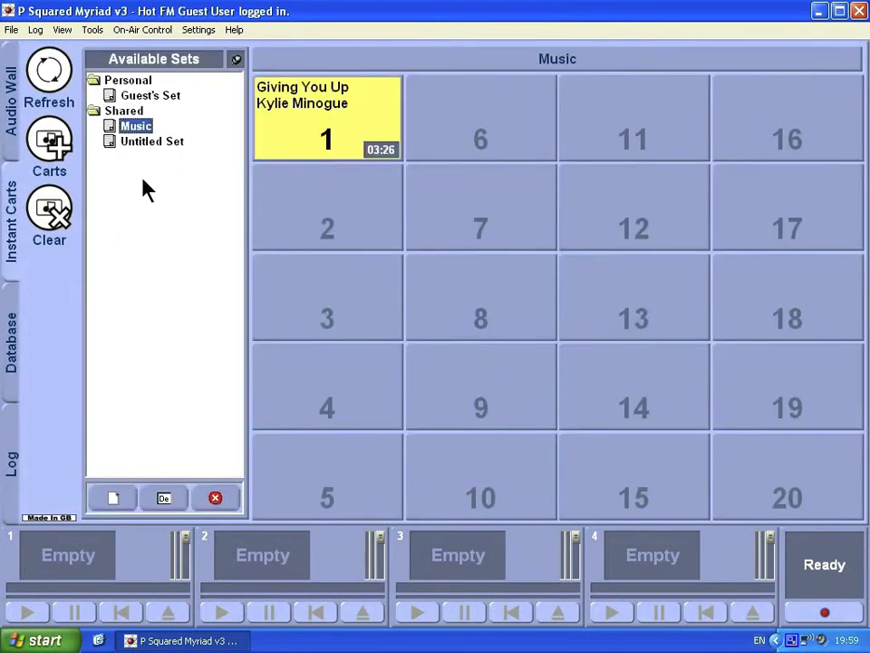
left_click(8, 122)
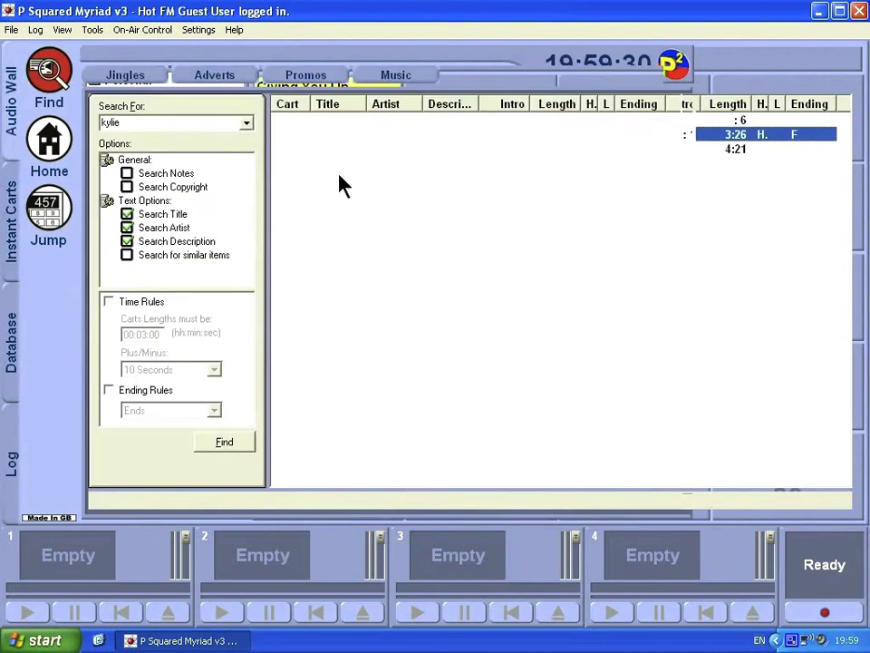
left_click(11, 222)
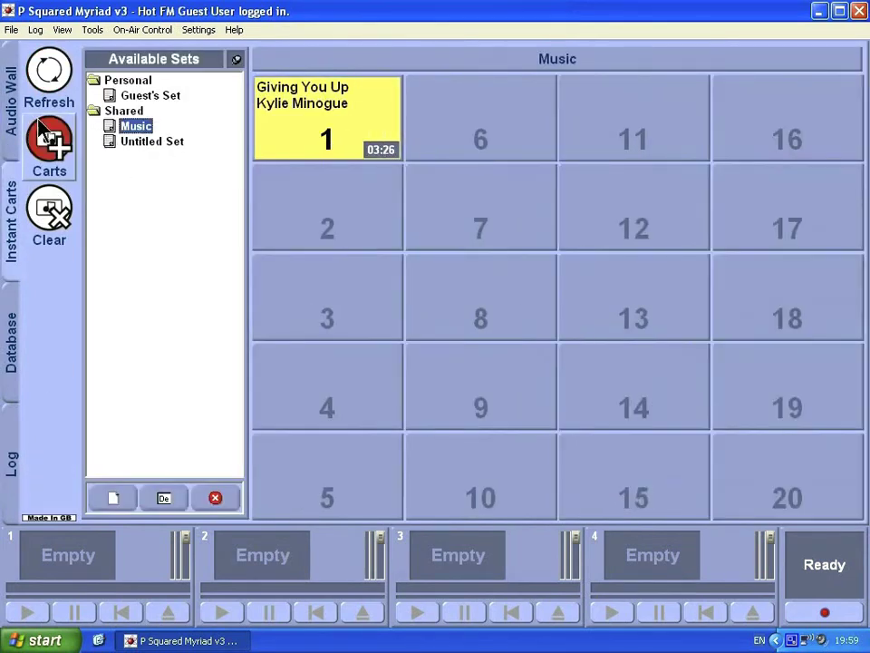
Add Red Blooded Woman to slot 6 and load the Music set beside the cart wall.
left_click(9, 114)
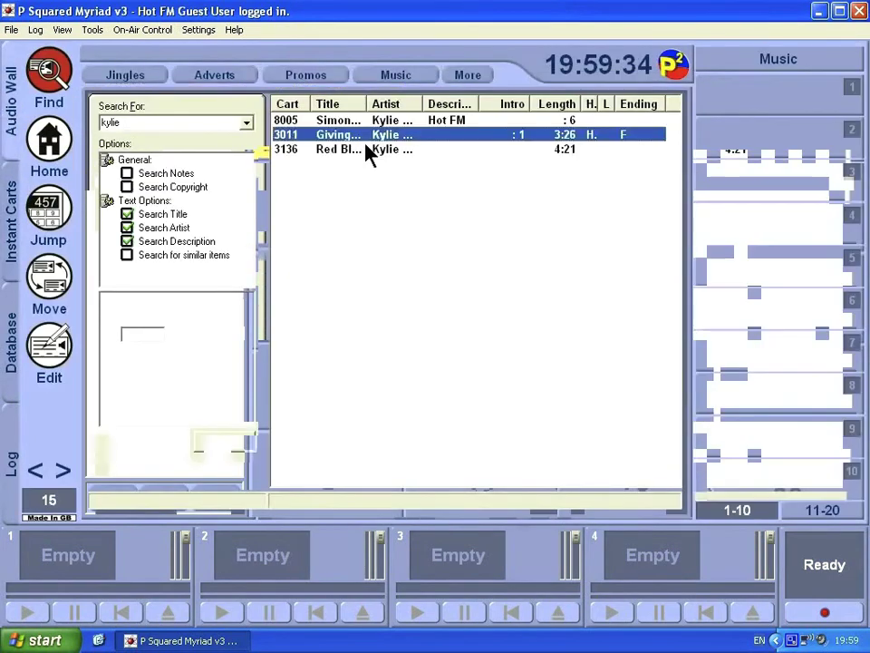
left_click_drag(325, 150, 476, 141)
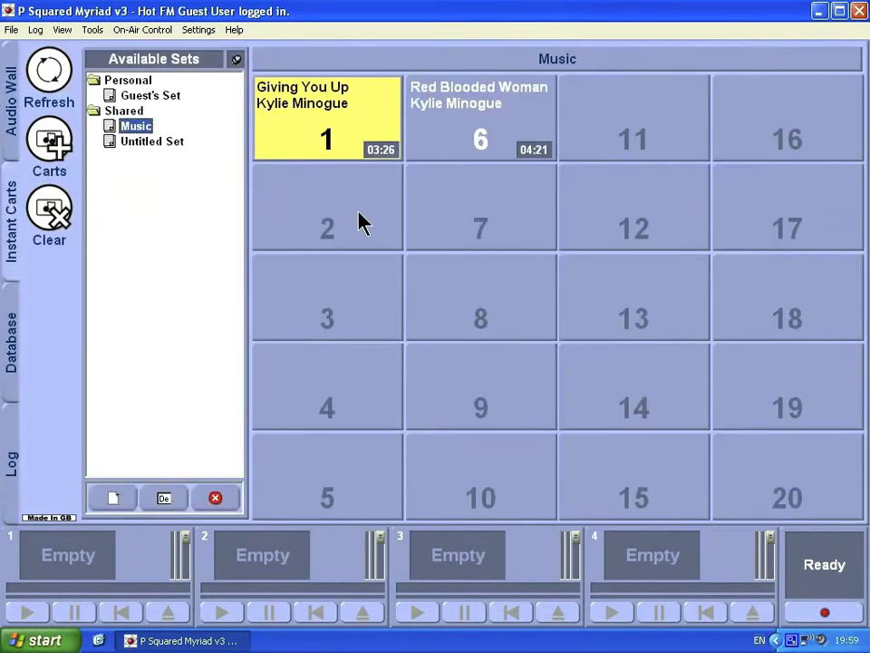
left_click(11, 104)
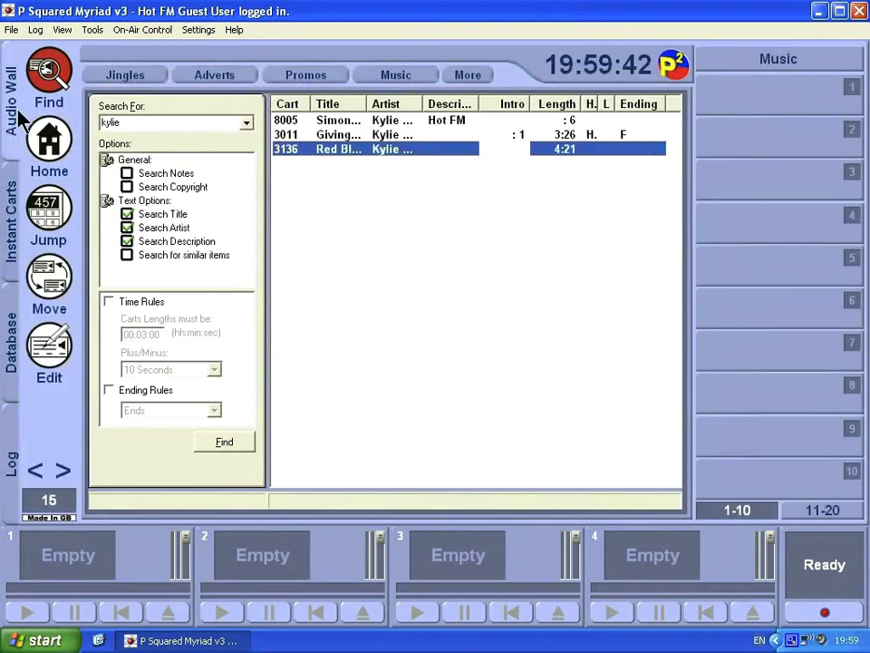
left_click(41, 91)
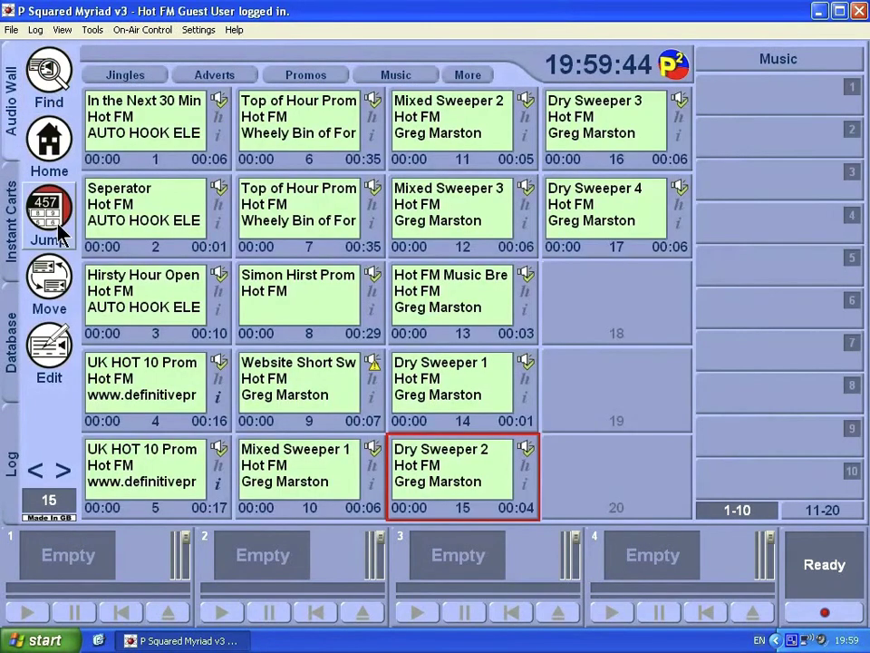
left_click(766, 68)
double_click(745, 124)
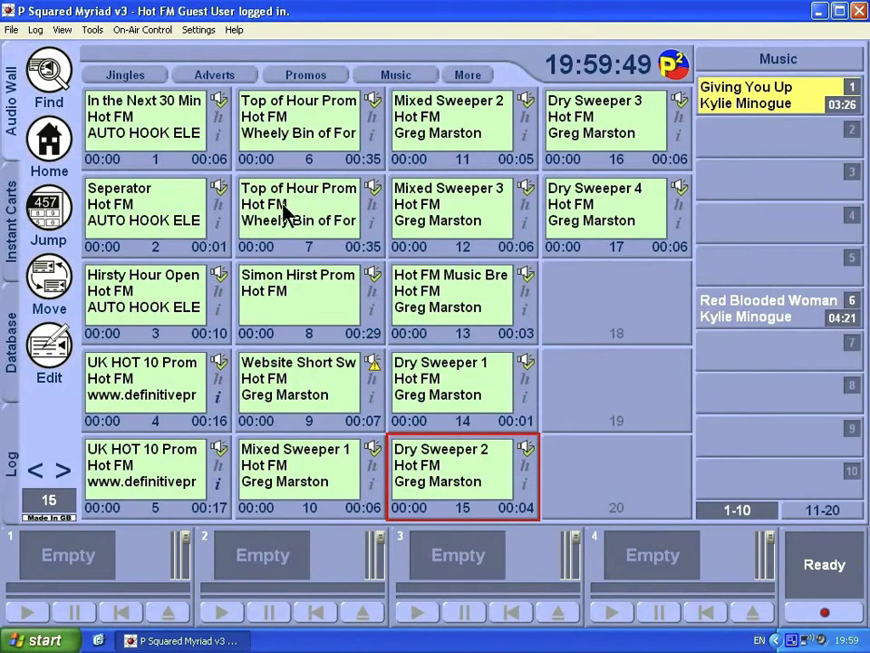
Fill Music slots 3, 5 and 8 with Feel Good Inc, One Word and Blue Water.
left_click_drag(456, 216, 787, 180)
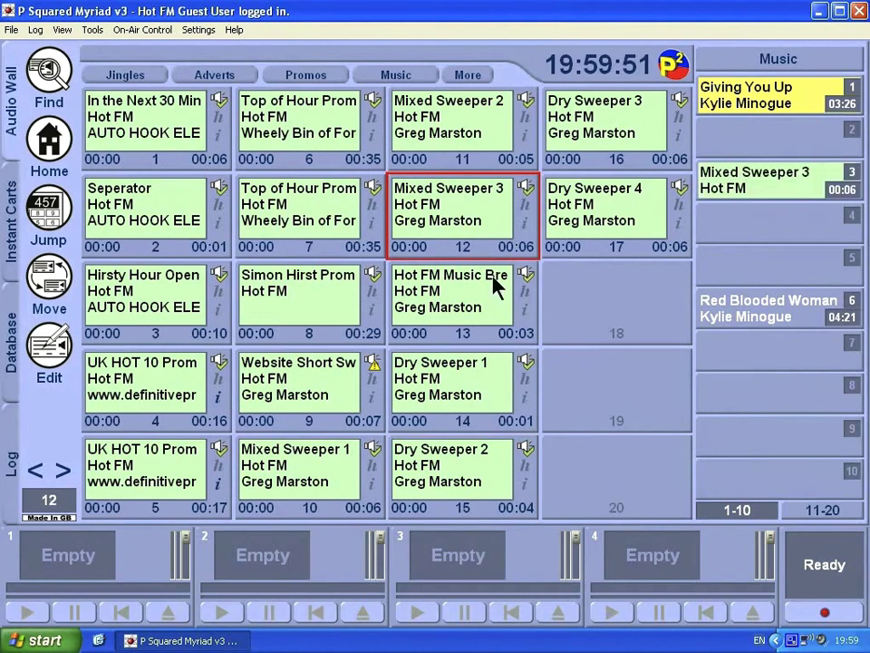
left_click(372, 78)
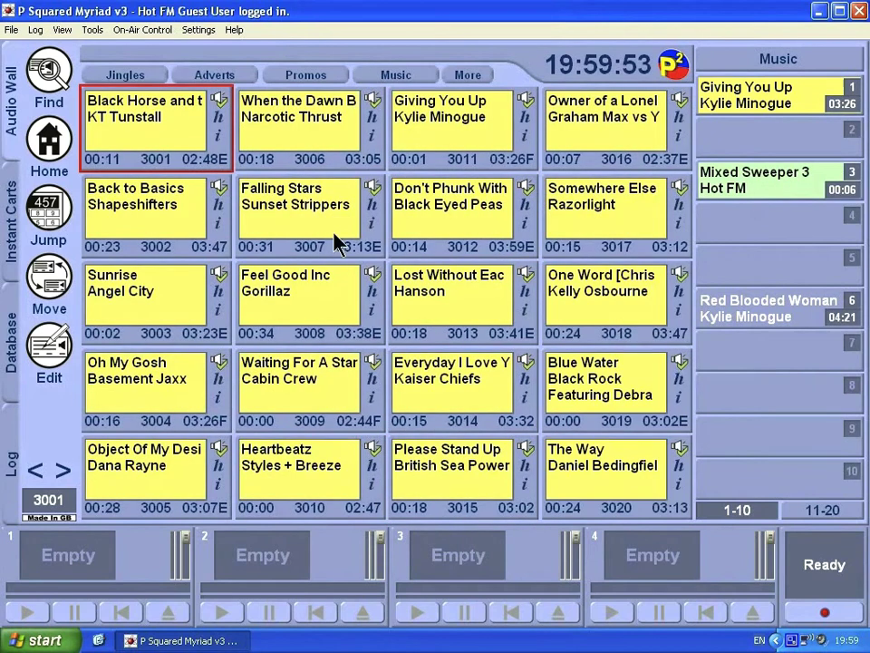
left_click(288, 318)
left_click_drag(288, 318, 769, 195)
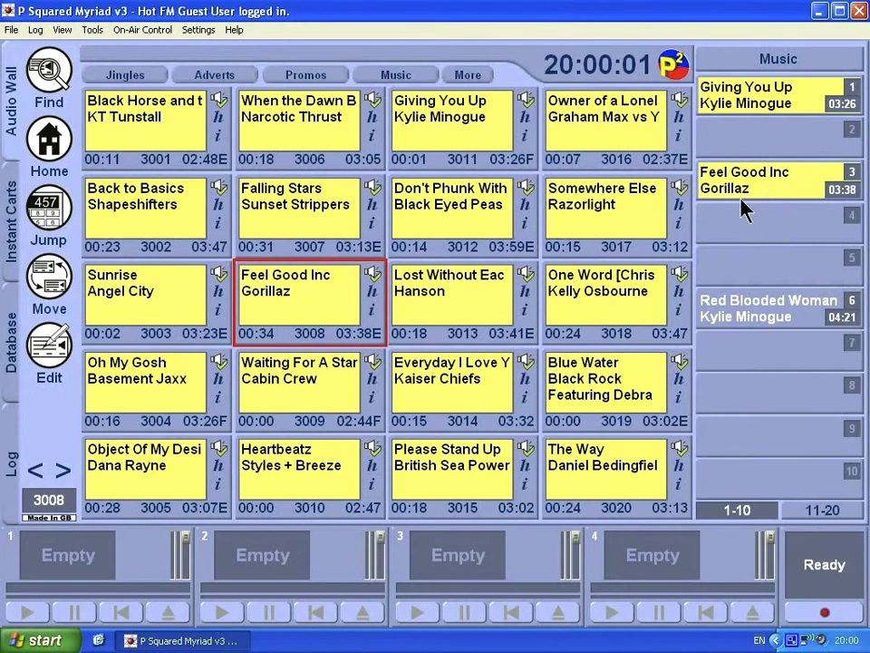
left_click_drag(570, 291, 725, 272)
left_click_drag(608, 376, 774, 391)
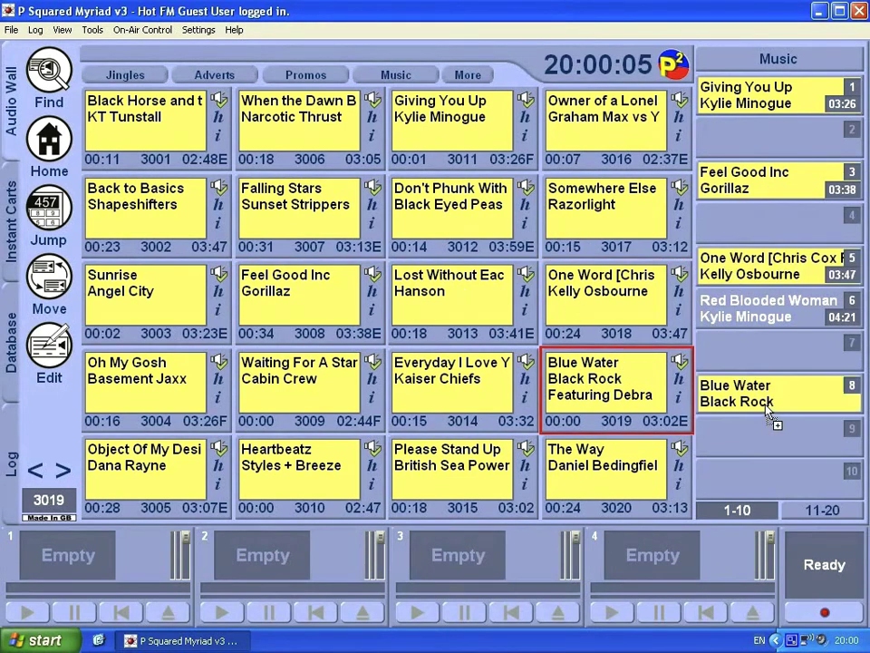
Add Lost You Forever to slot 9 of Music and briefly audition it.
left_click(63, 470)
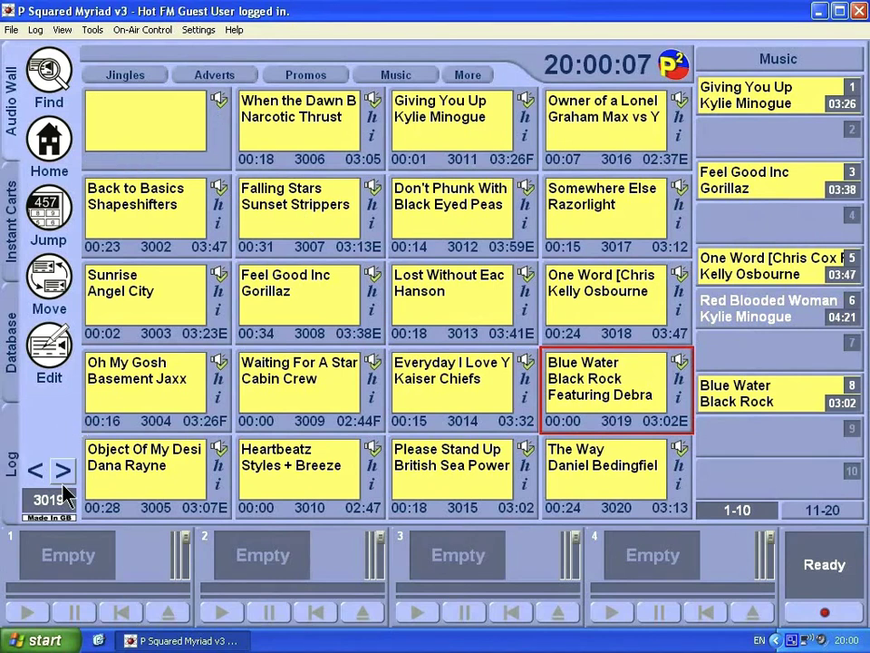
left_click(62, 470)
left_click(62, 473)
left_click(62, 474)
left_click(61, 474)
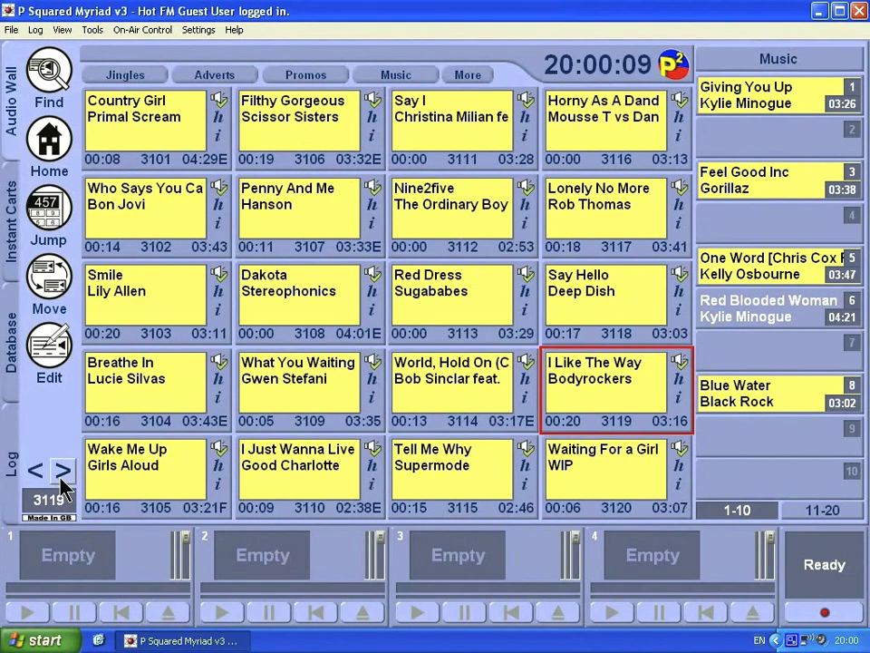
left_click(61, 474)
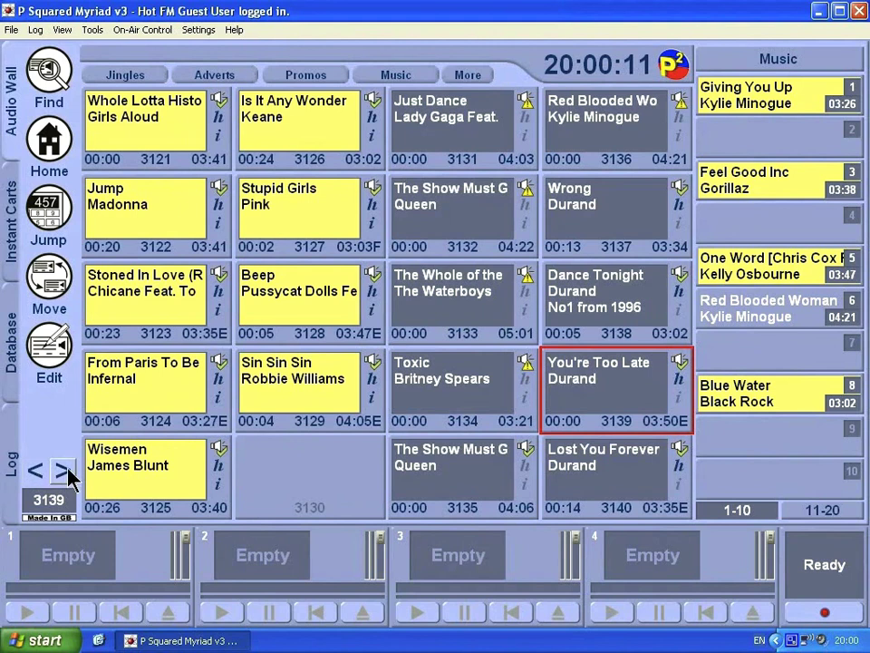
left_click_drag(578, 498, 762, 449)
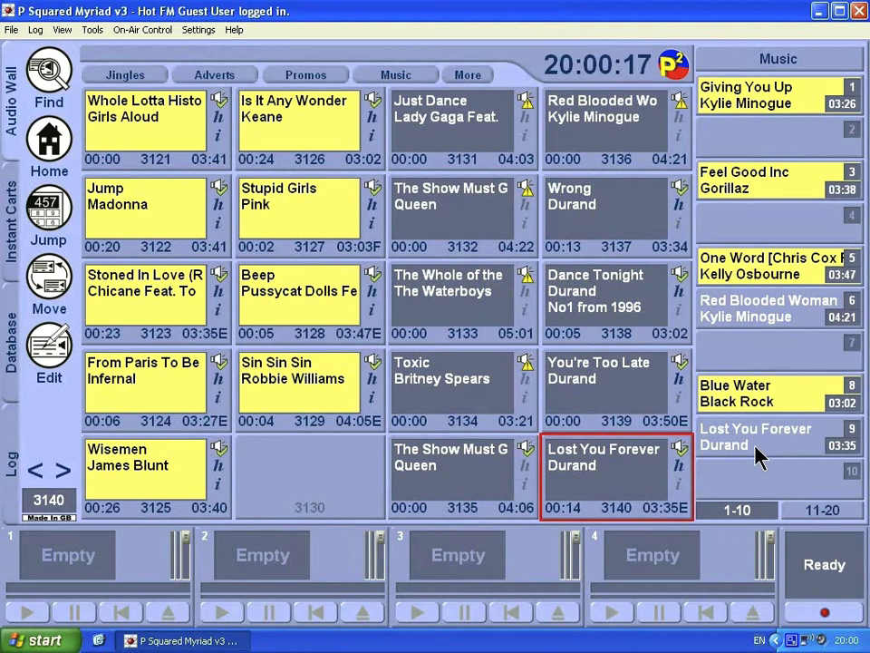
double_click(760, 453)
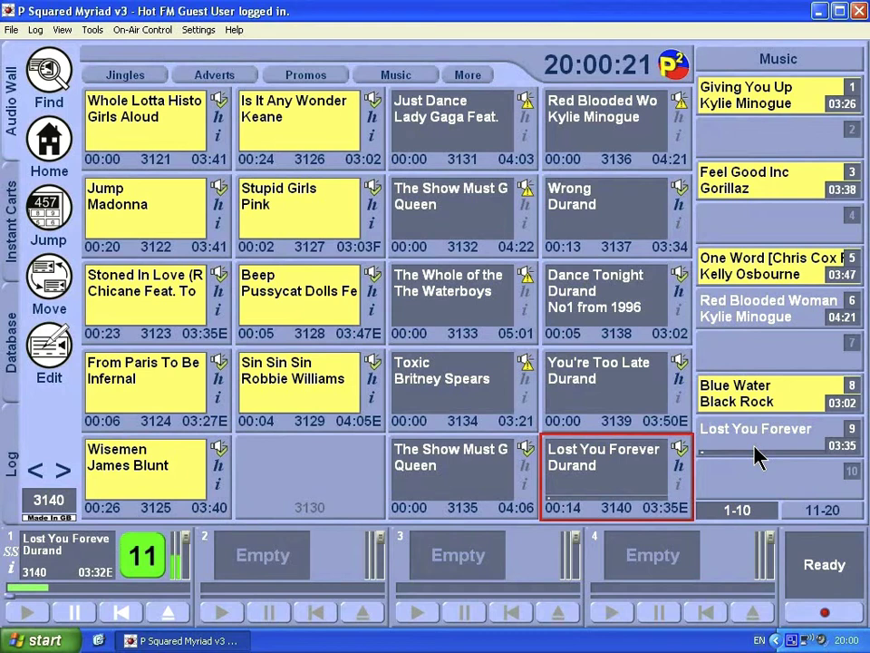
left_click(760, 454)
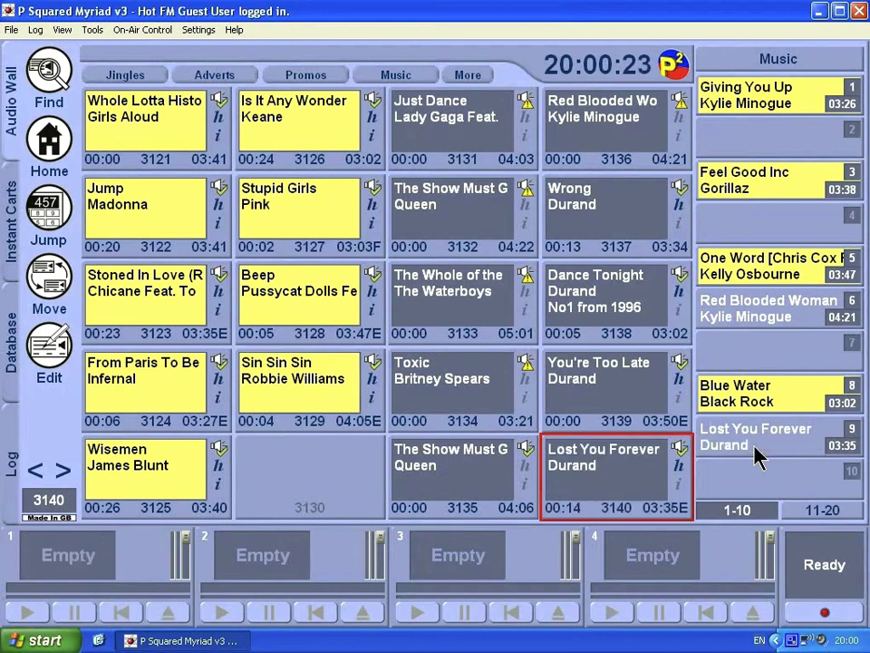
View the Untitled Set's slots 11-20, then switch back to Music and play Lost You Forever.
left_click(766, 58)
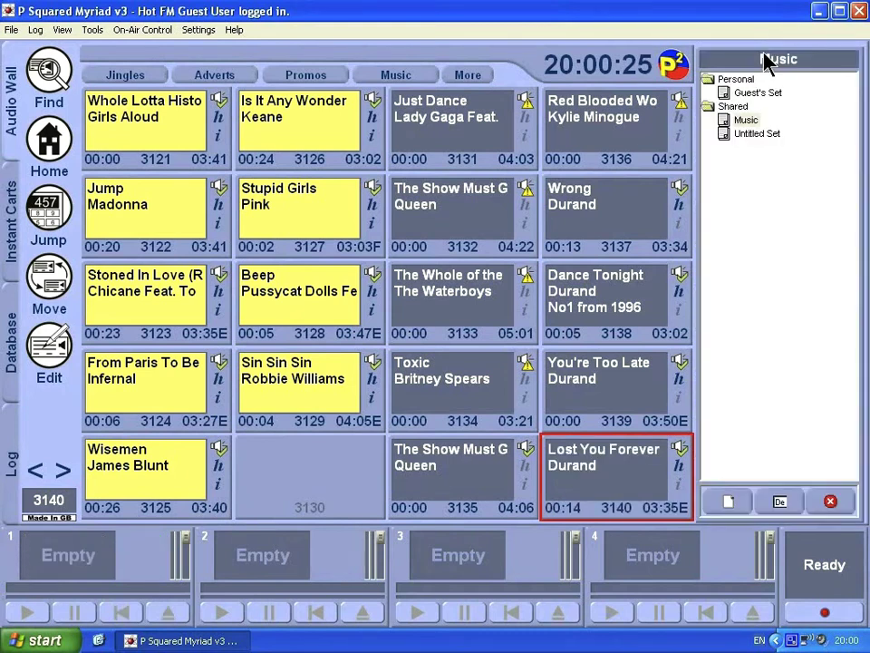
double_click(752, 134)
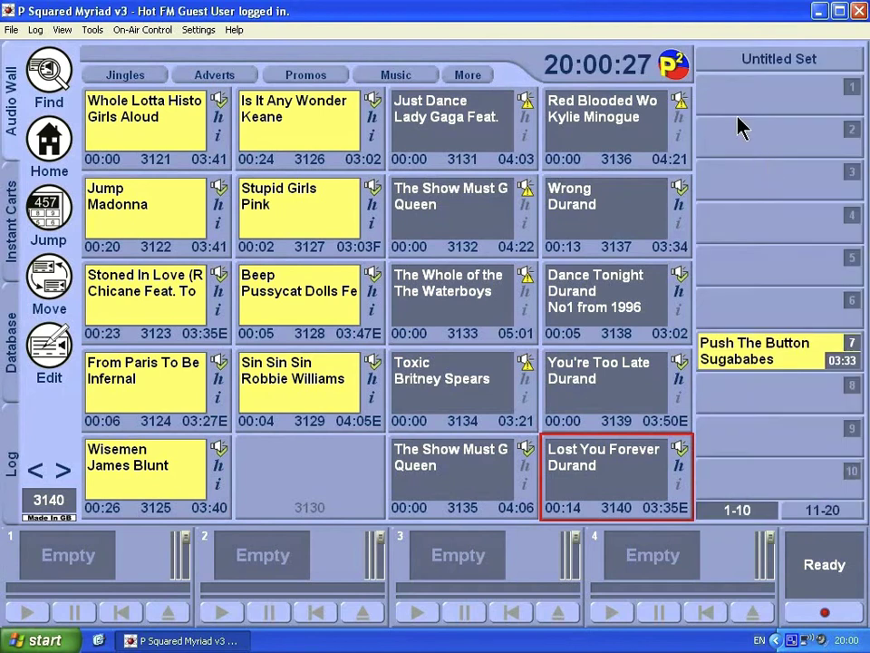
left_click(819, 512)
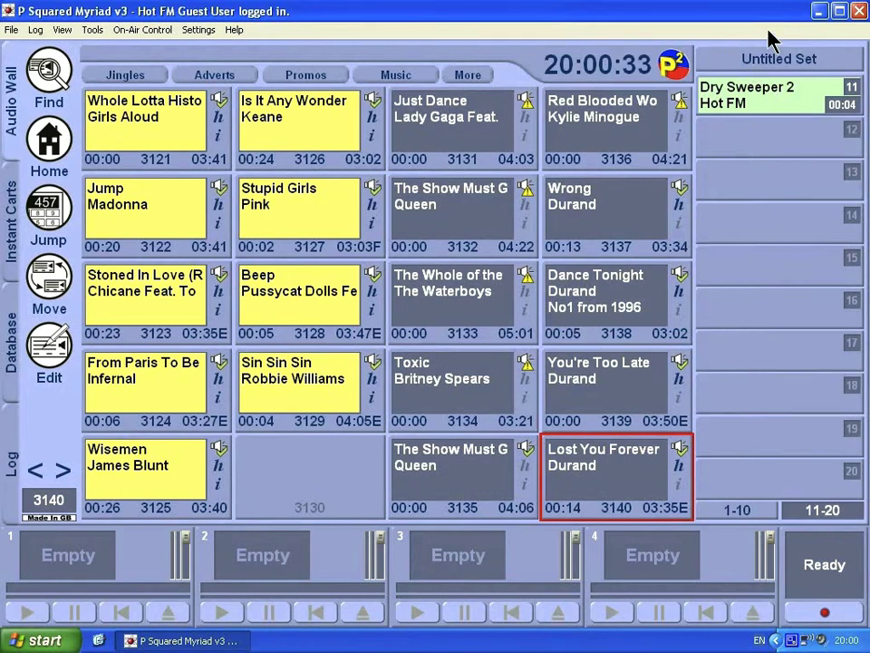
left_click(747, 60)
double_click(745, 121)
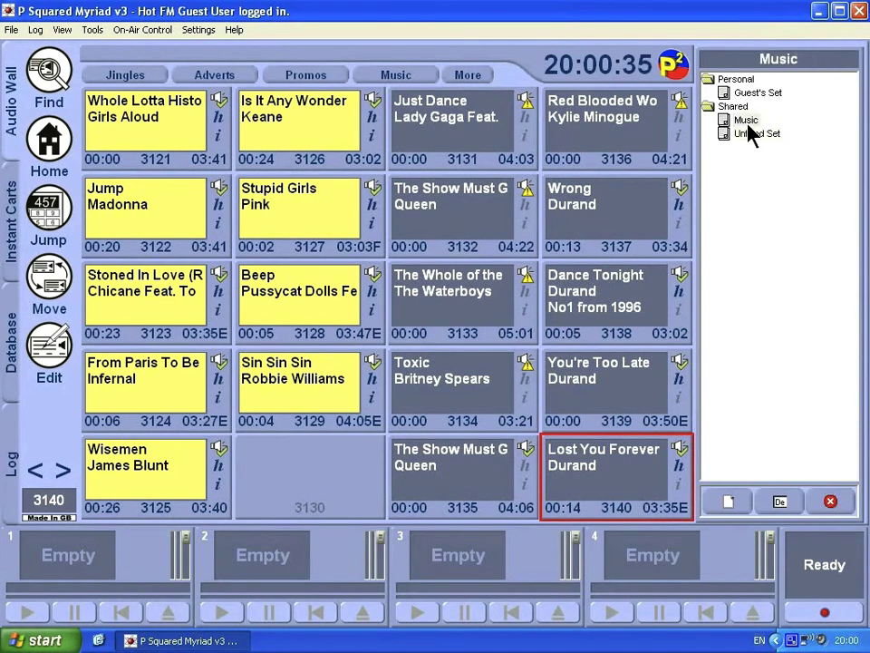
left_click(759, 511)
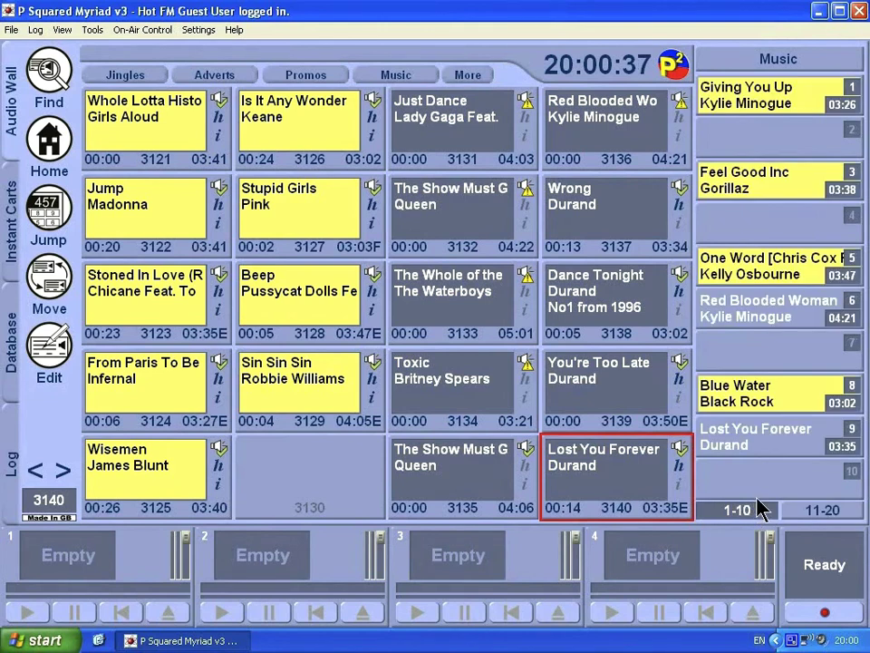
left_click(755, 440)
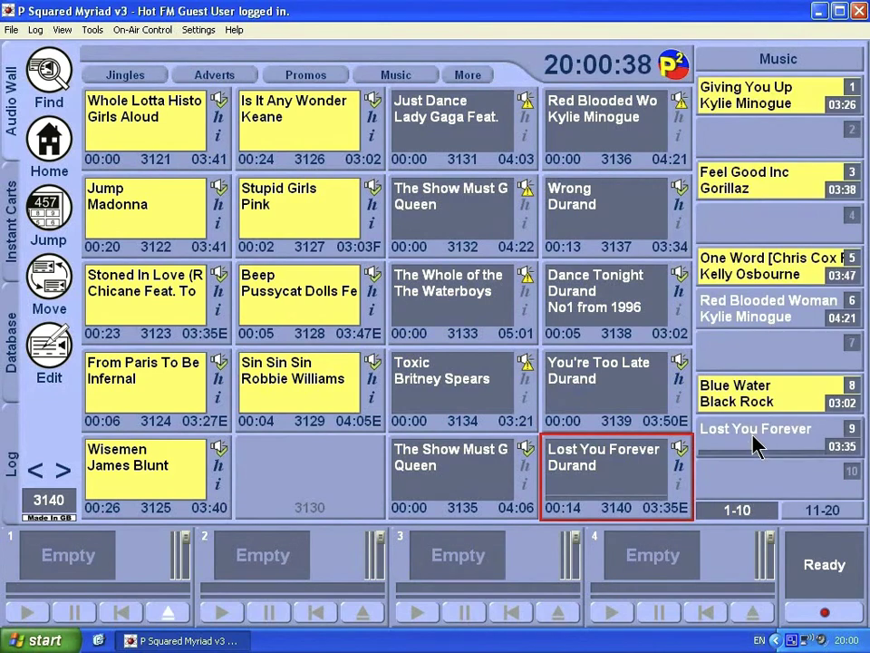
Reload the Untitled Set, fire Dry Sweeper 2 from slot 11, and go to the Instant Carts page.
left_click(772, 58)
double_click(757, 134)
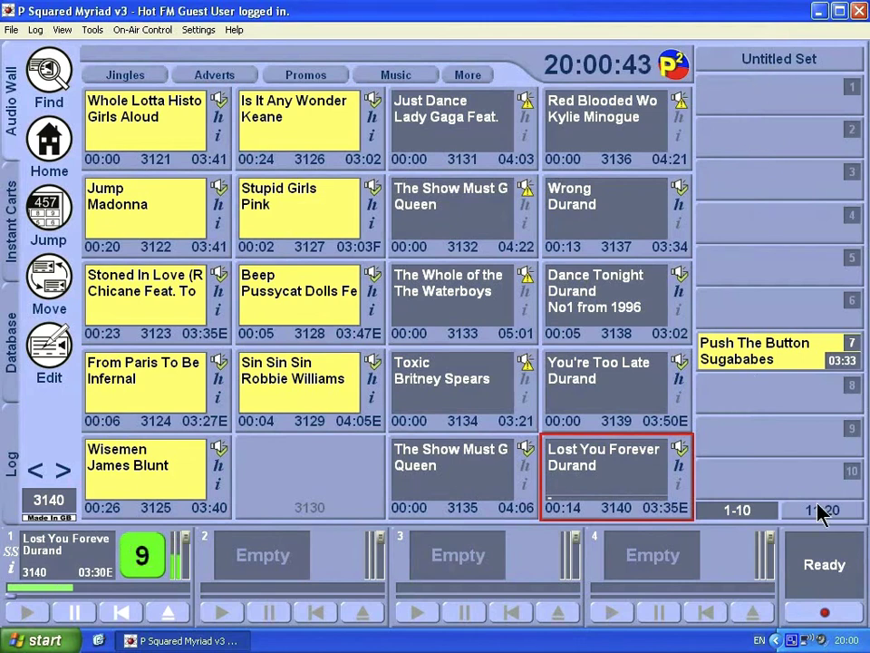
left_click(825, 509)
left_click(758, 100)
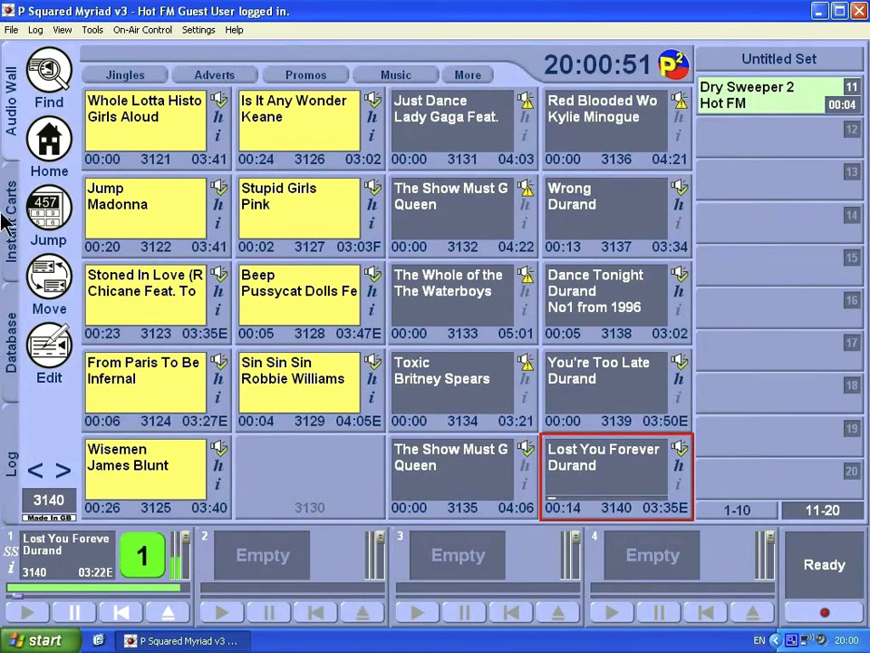
left_click(13, 243)
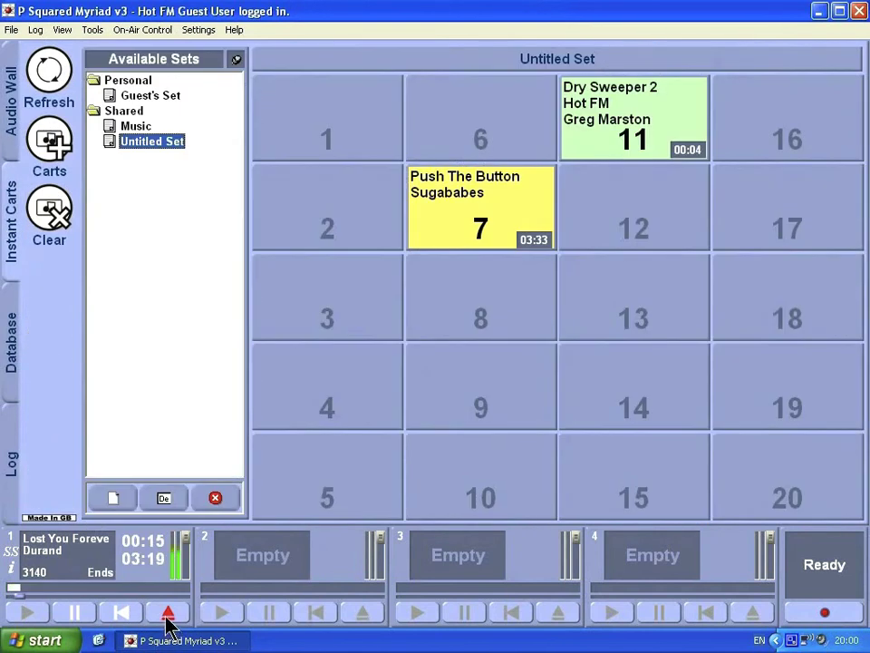
Unload Lost You Forever, clear Push The Button from slot 7, and open the set's Rename dialog.
left_click(167, 615)
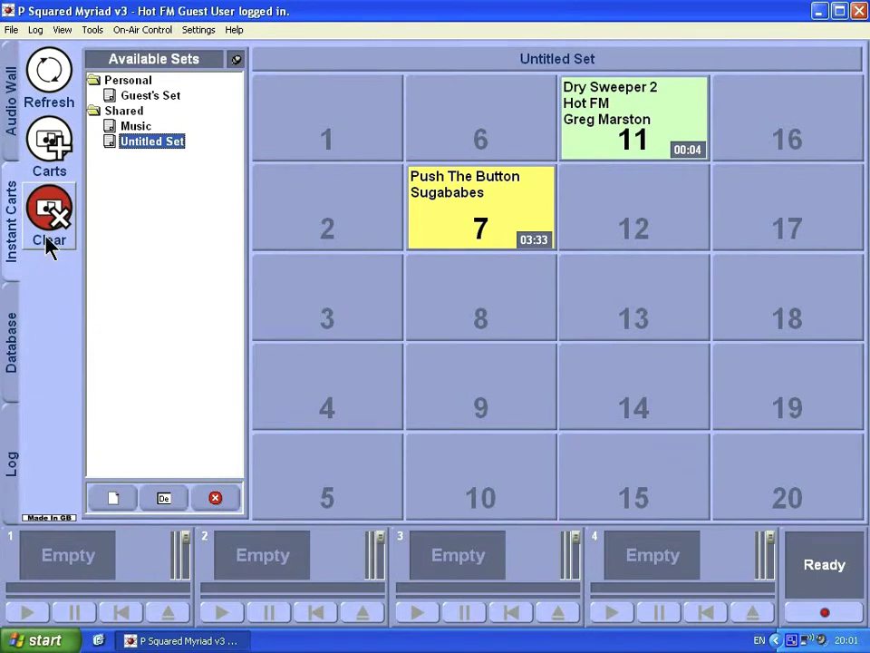
left_click(521, 207)
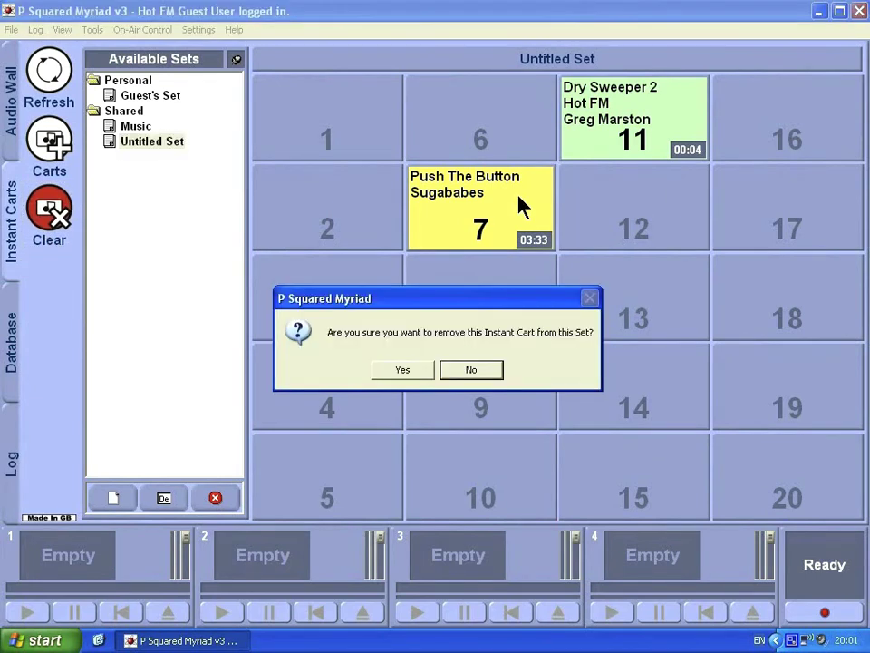
left_click(408, 370)
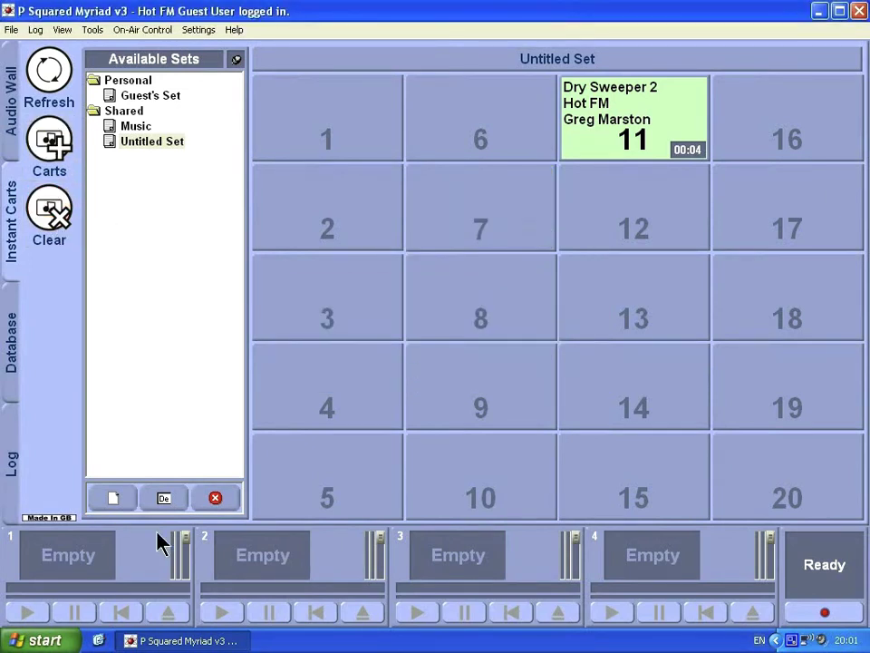
left_click(168, 495)
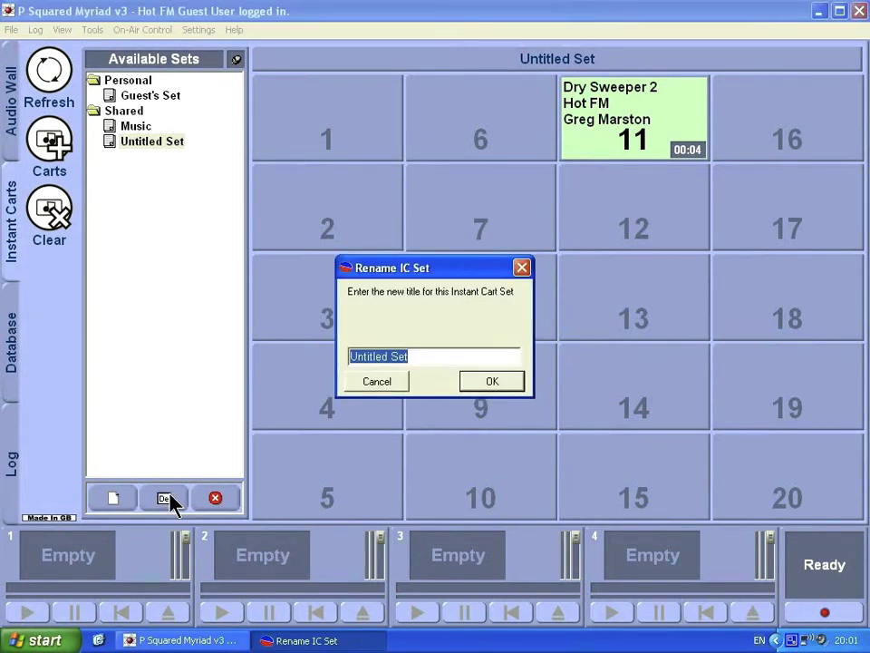
Rename the set 'Sweepers' and retrigger Dry Sweeper 2 in slot 11 to test it.
type("Sweeper")
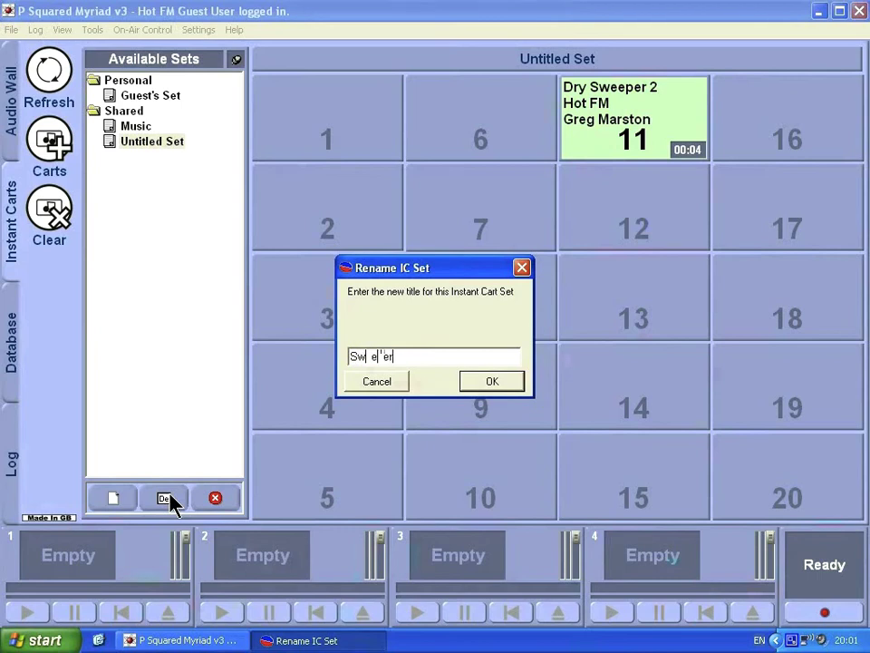
type("s")
key("Return")
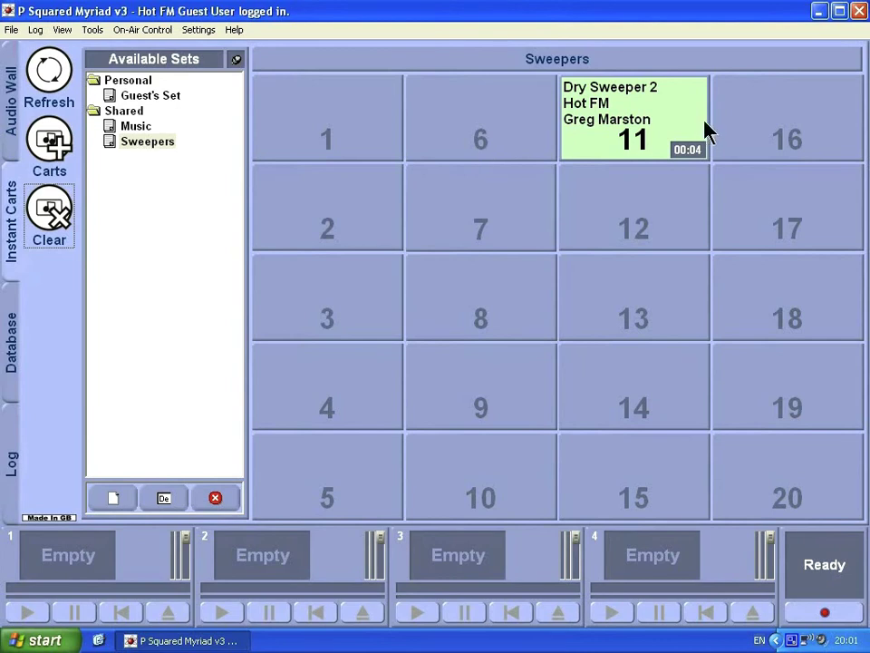
left_click(648, 116)
left_click(648, 116)
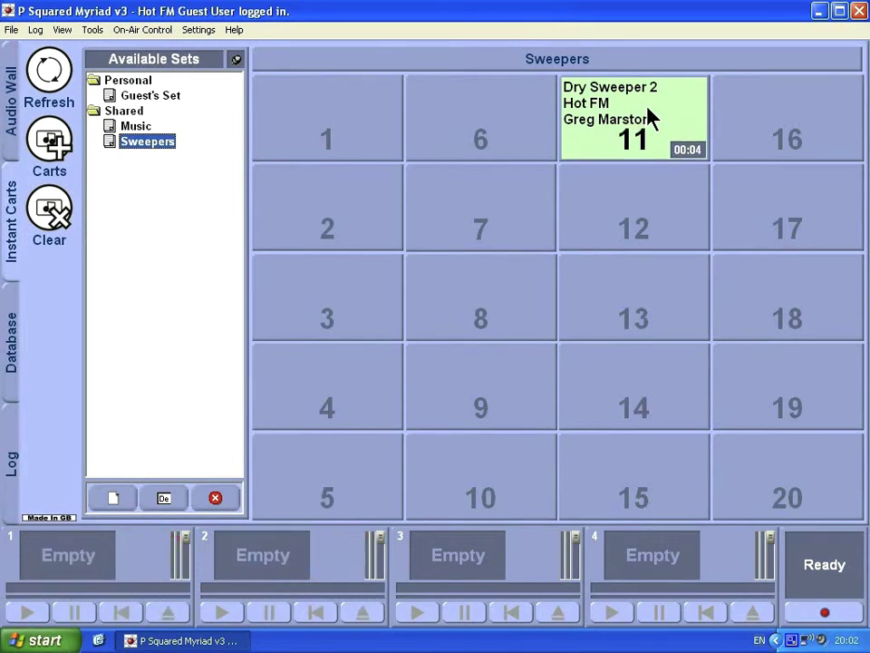
Enable 'Restart playing Instant Carts if triggered again' in Audiowall Other Options, then test Dry Sweeper 2.
left_click(94, 30)
left_click(106, 53)
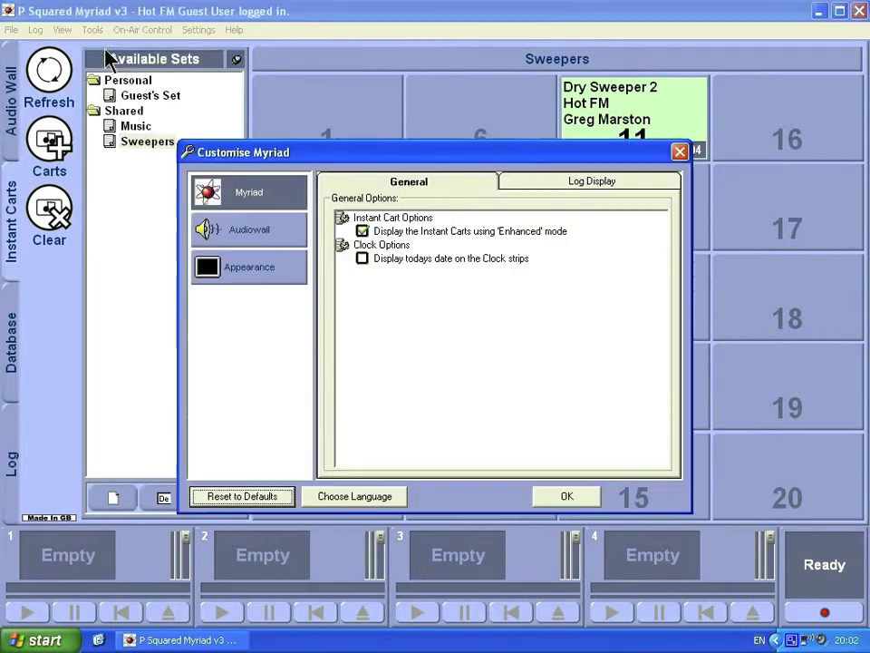
left_click(287, 245)
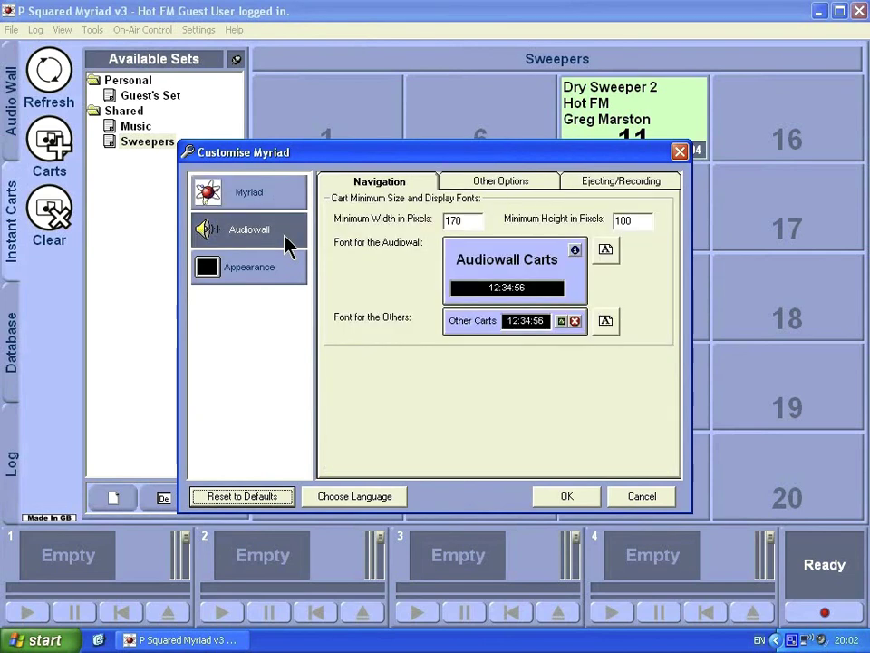
left_click(530, 182)
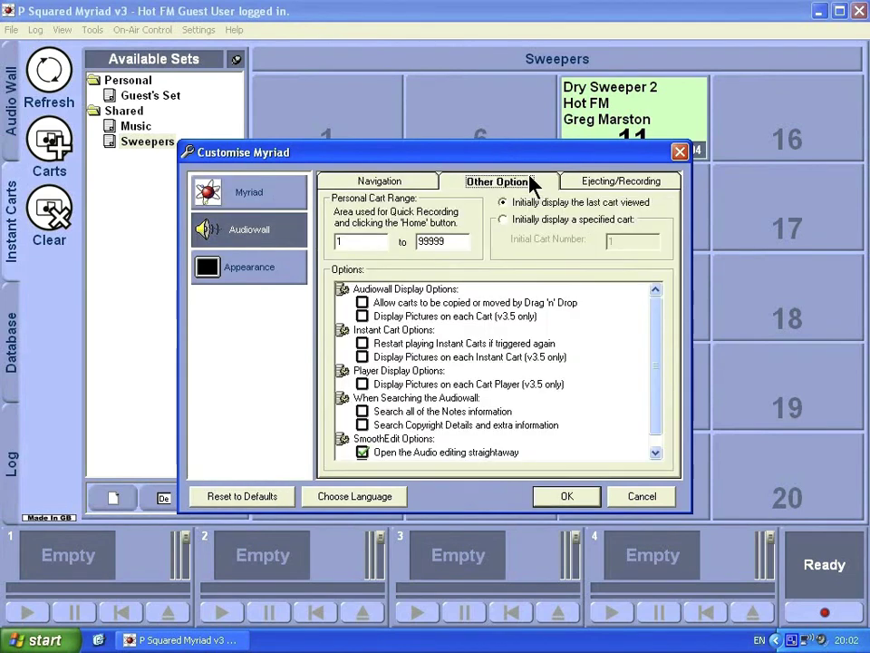
left_click(362, 345)
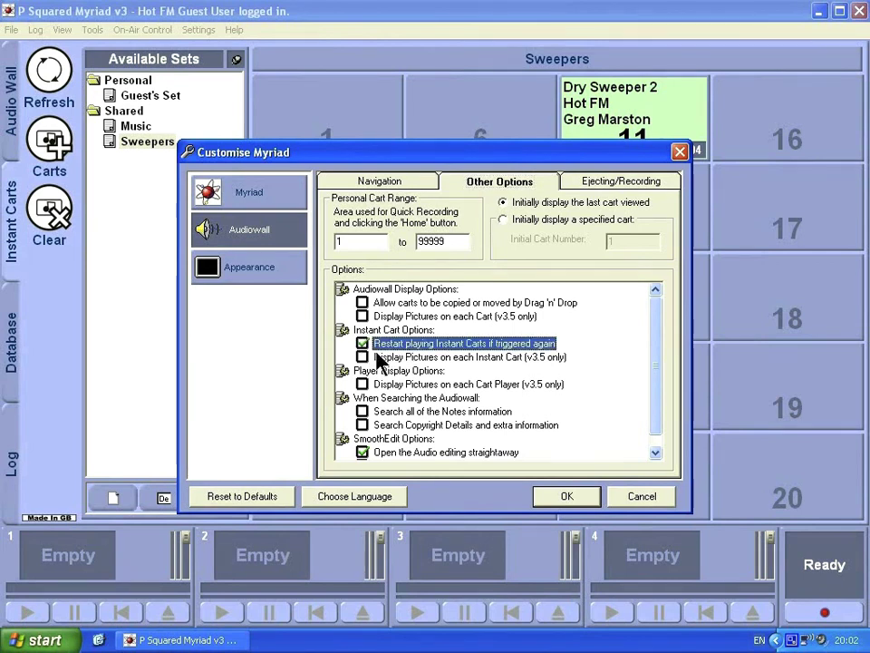
left_click(561, 496)
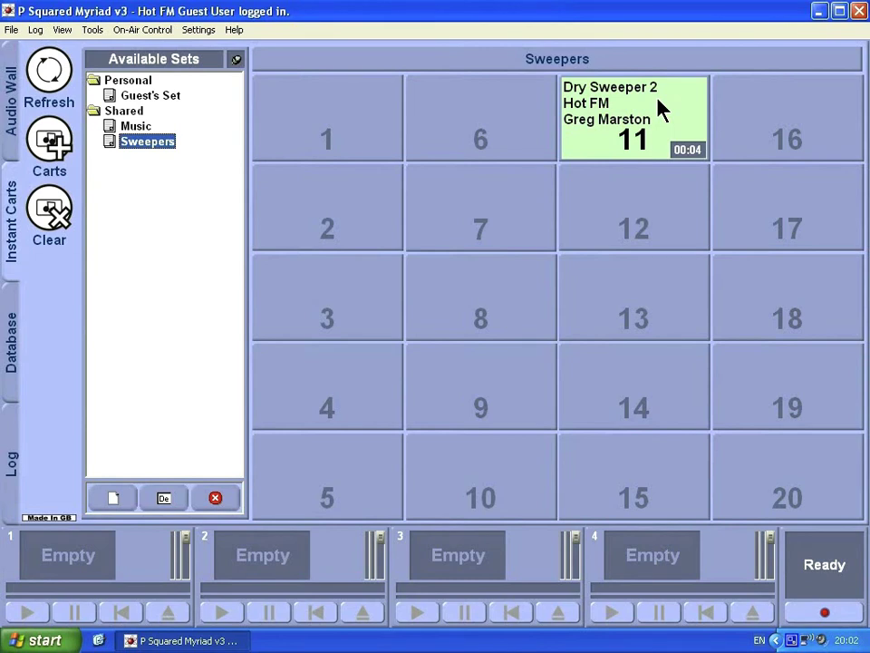
left_click(661, 109)
Select cart 11, open the Audio Browser, then close it to get back to the Audio Wall.
left_click(13, 195)
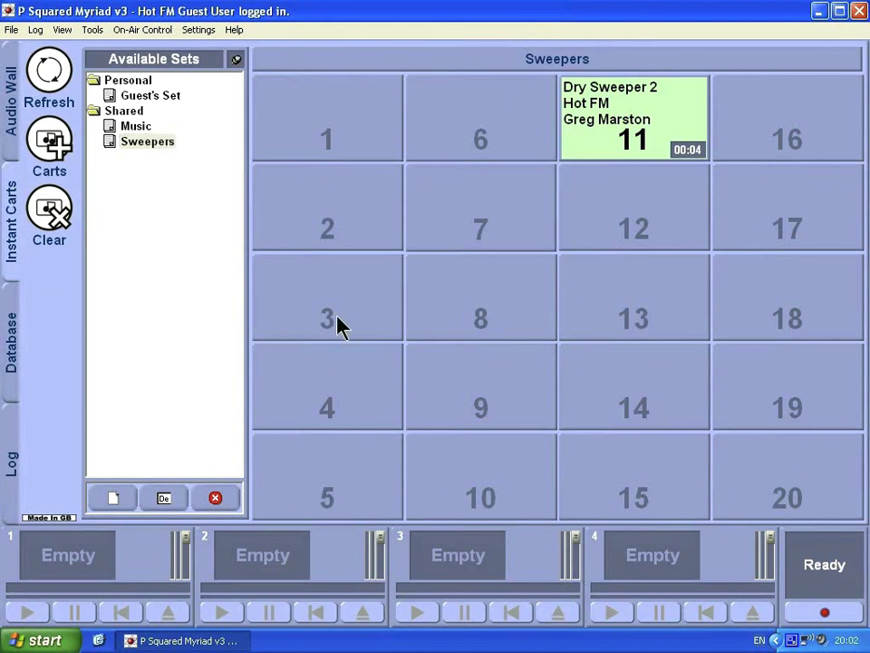
left_click(52, 154)
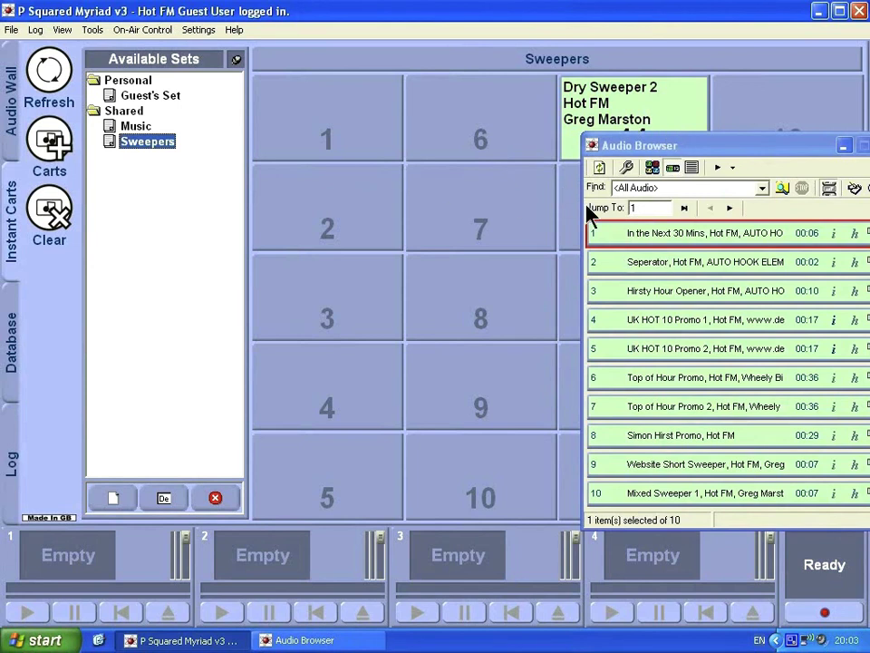
left_click(591, 146)
left_click(607, 237)
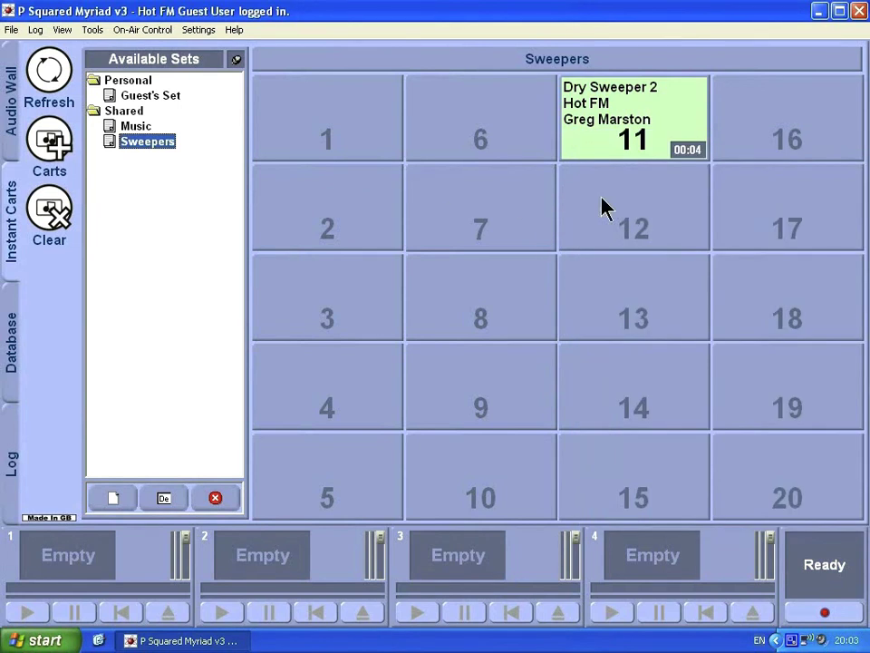
Switch back to the Audio Wall, leaving the View menu unchanged.
left_click(8, 147)
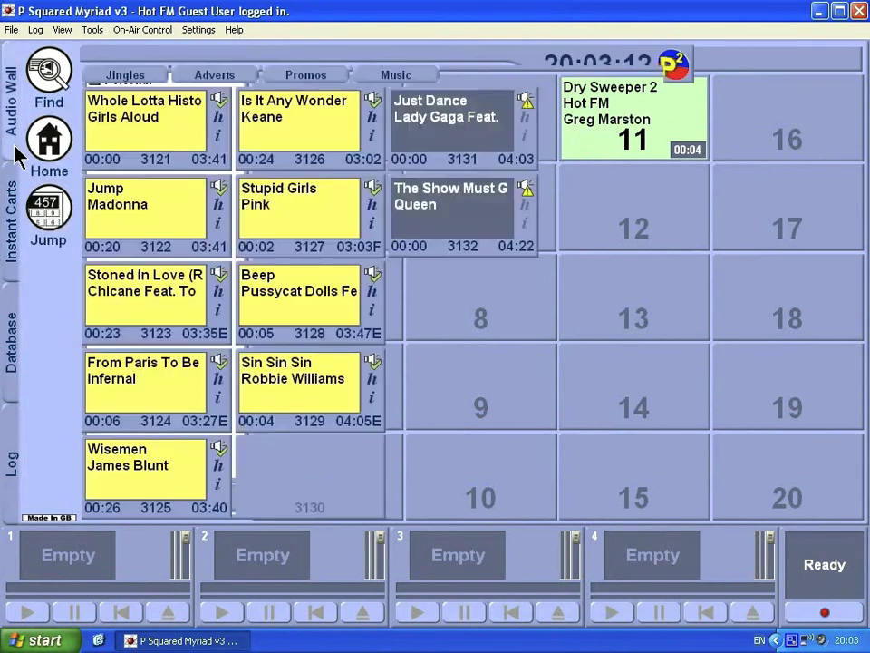
left_click(63, 30)
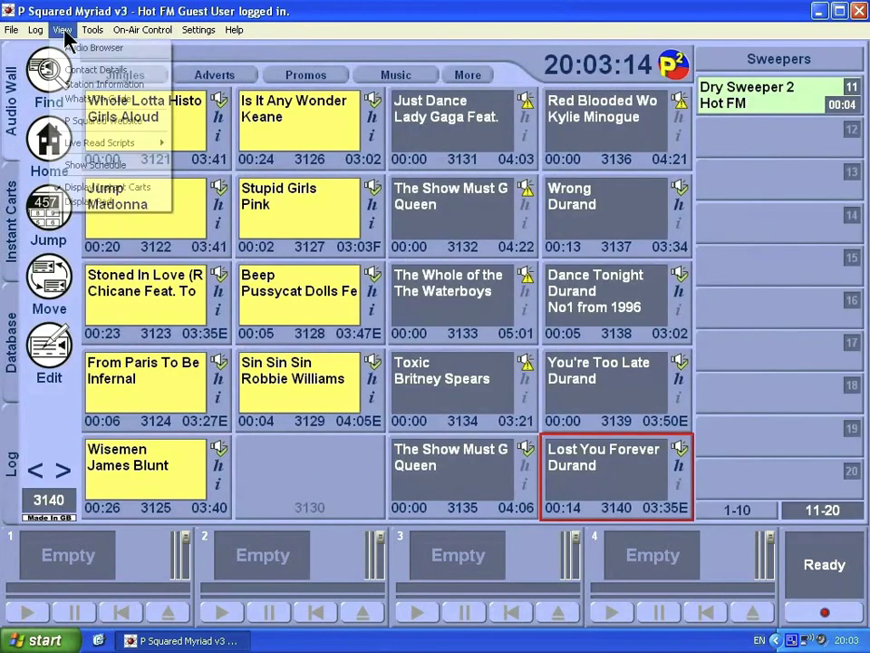
left_click(63, 31)
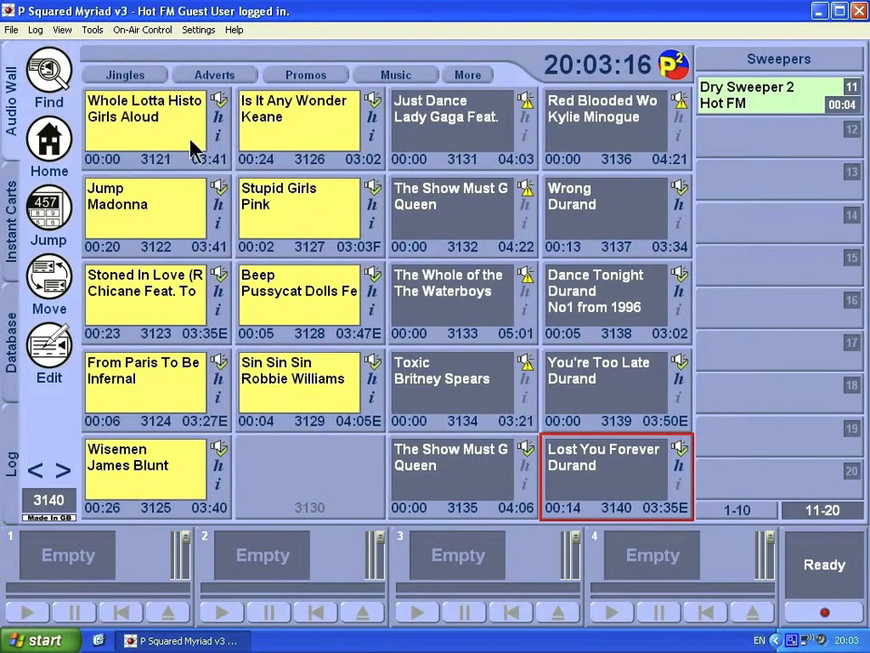
Place Durand's Wrong in Sweepers slot 12 and Dance Tonight in slot 14.
left_click_drag(606, 235, 736, 196)
left_click_drag(614, 327, 735, 227)
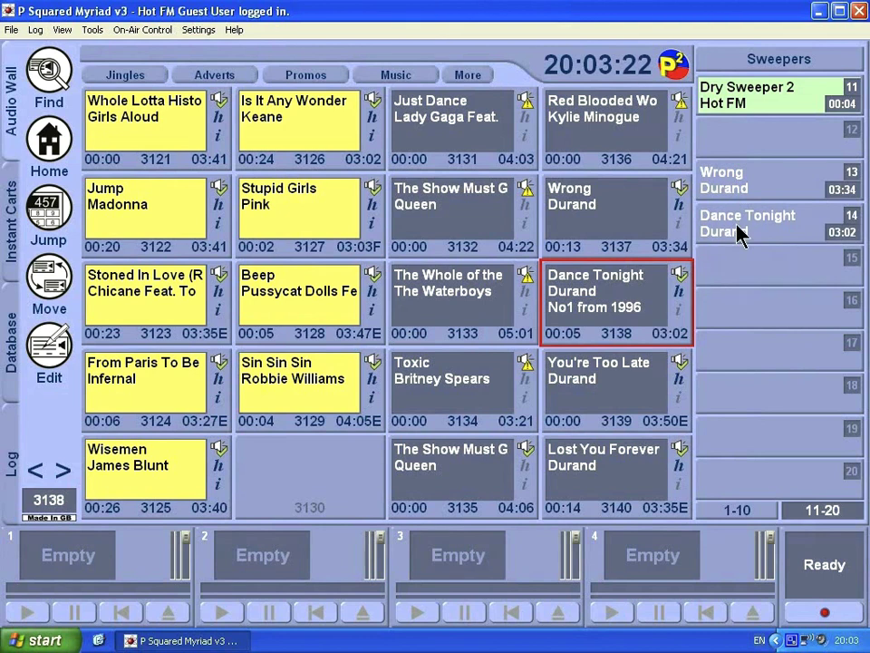
left_click_drag(725, 150, 725, 150)
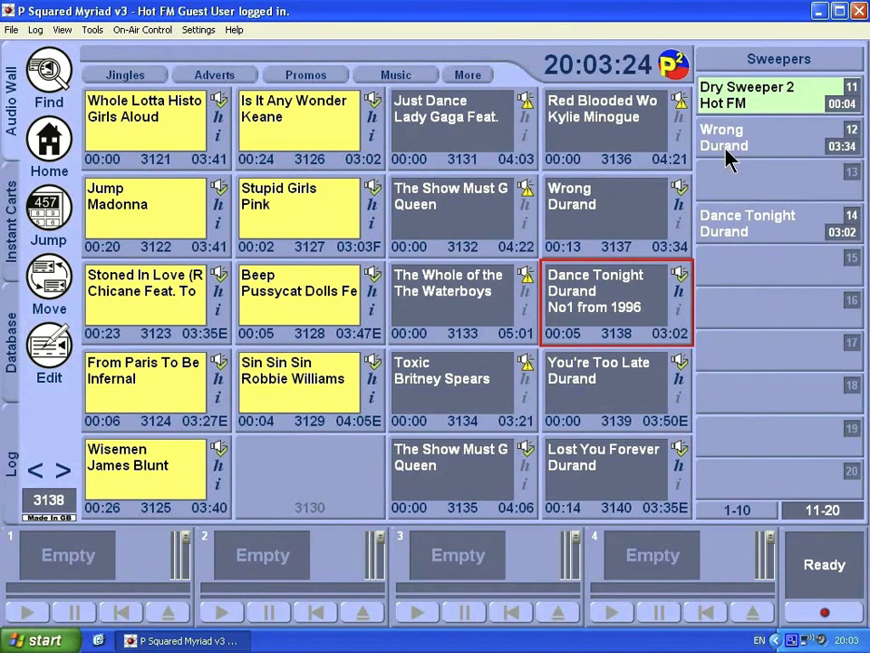
left_click(741, 510)
left_click(818, 512)
left_click(61, 30)
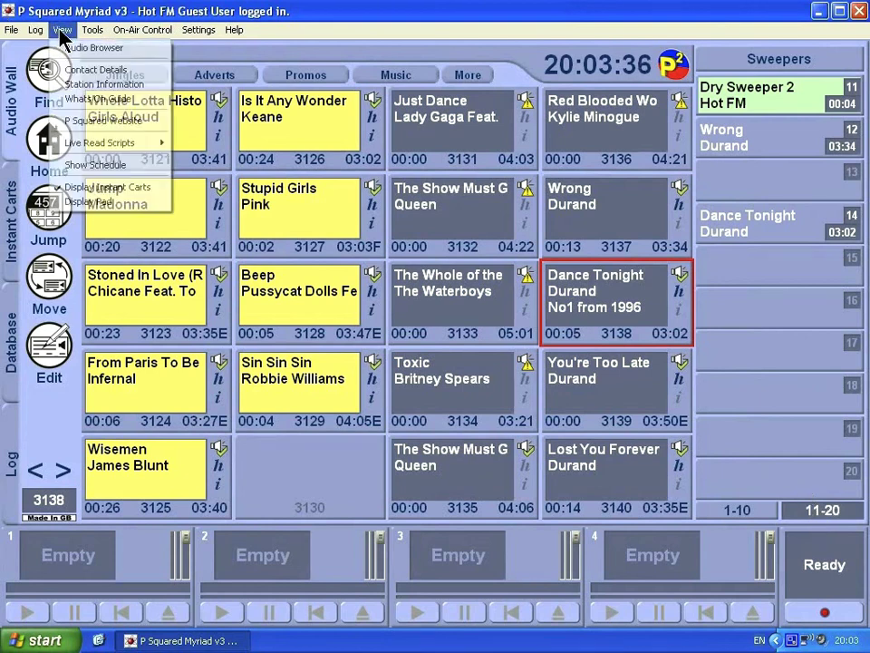
Untick View > Display Instant Carts, then fire Dry Sweeper 2 with the F2 hotkey.
left_click(103, 191)
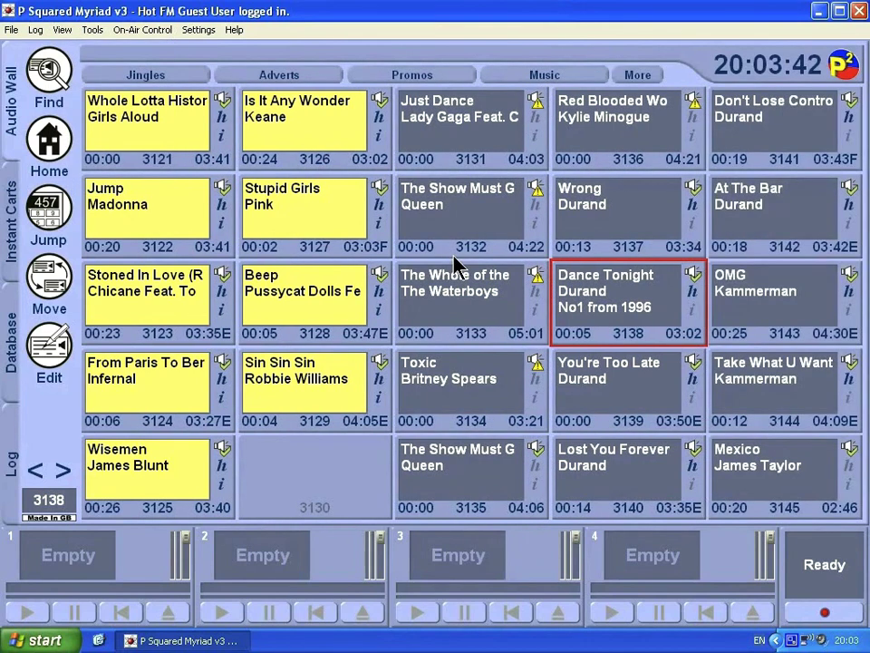
key("F2")
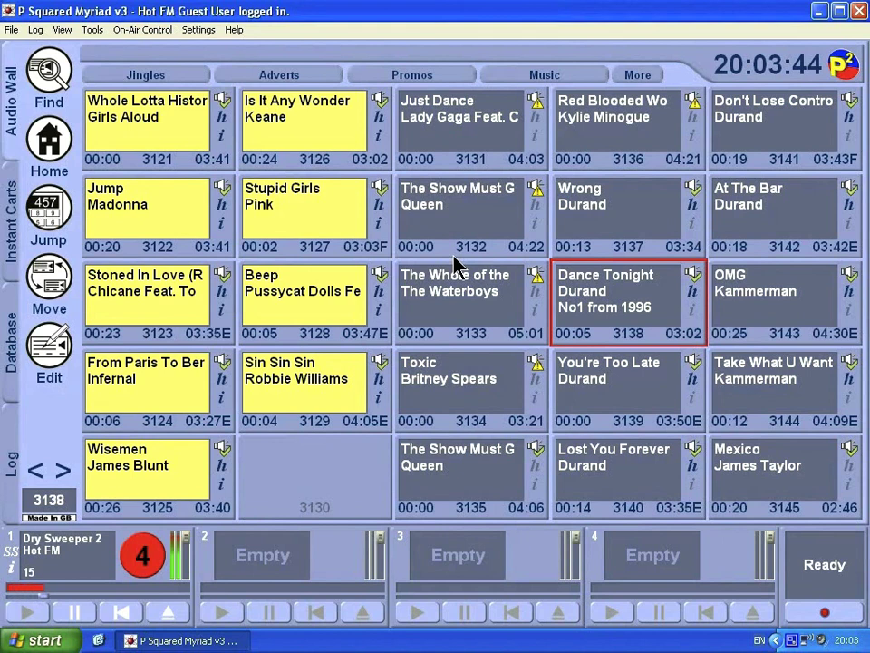